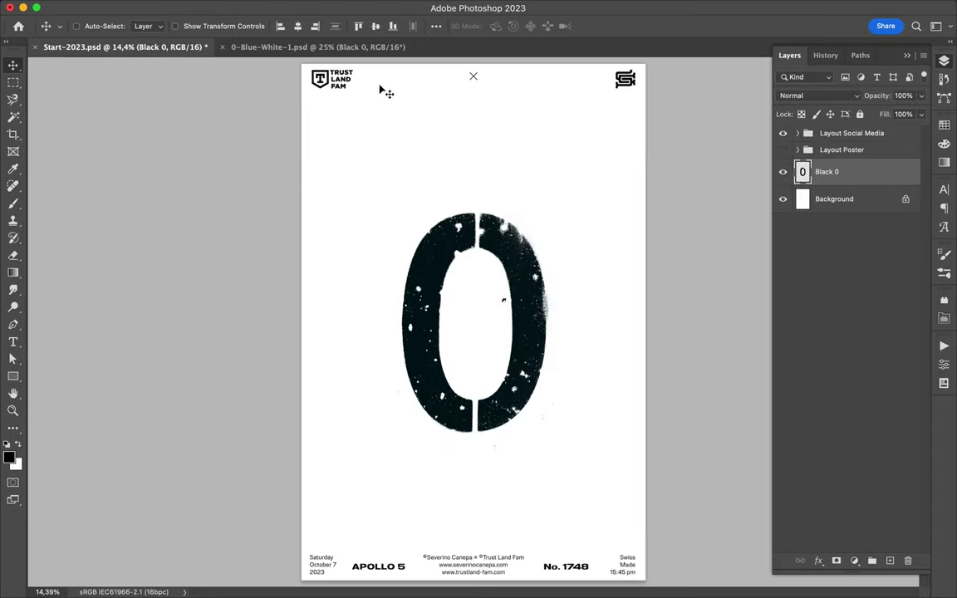
# Close the first zero source and open the remaining 0-Blue-White zero texture files.
pyautogui.click(223, 46)
pyautogui.click(380, 572)
pyautogui.doubleClick(438, 133)
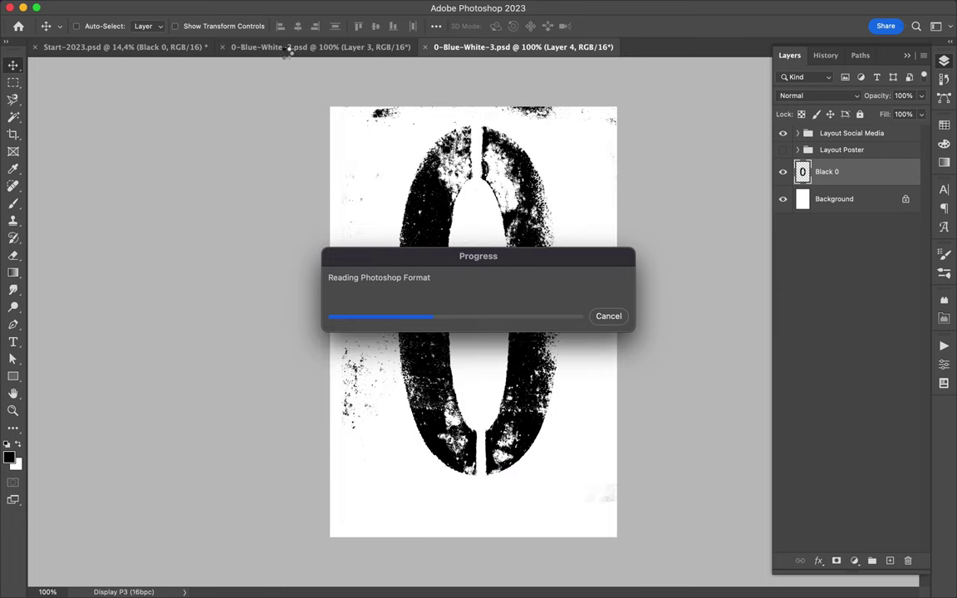
pyautogui.click(289, 47)
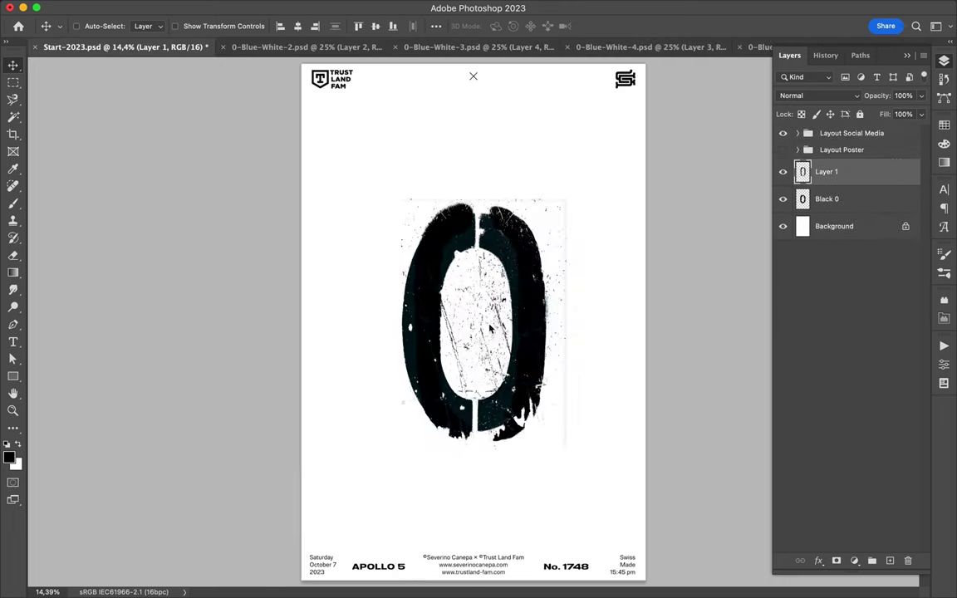
# Copy the 0-Blue-White-2 zero layer into the Start-2023 poster, then close 0-Blue-White-2 and 0-Blue-White-3.
pyautogui.click(223, 47)
pyautogui.moveTo(160, 57)
pyautogui.mouseDown()
pyautogui.moveTo(475, 283)
pyautogui.moveTo(574, 304)
pyautogui.mouseUp()
pyautogui.click(316, 47)
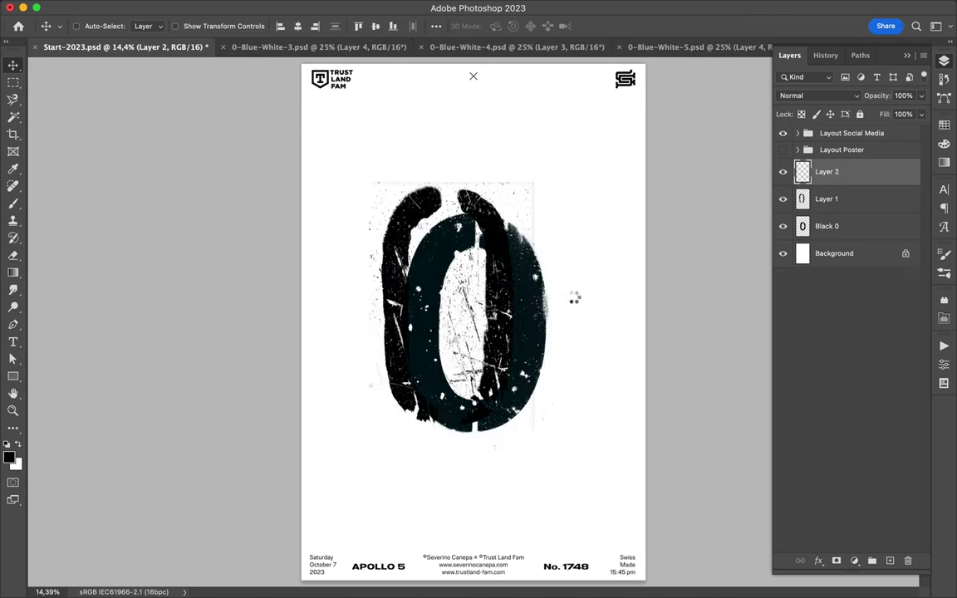
pyautogui.click(222, 47)
# Copy the blue zero texture from 0-Blue-White-4 into the poster and close that file.
pyautogui.click(315, 46)
pyautogui.moveTo(531, 333); pyautogui.dragTo(391, 123)
pyautogui.click(226, 47)
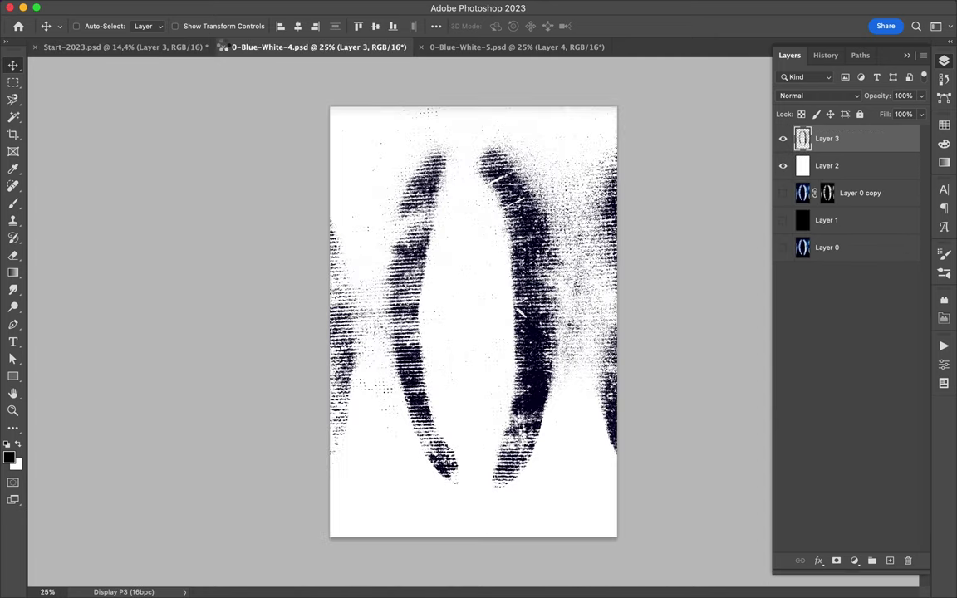
pyautogui.click(226, 47)
# Delete the neighbouring fragment in 0-Blue-White-5, then copy the isolated black zero into the poster, shifted right.
pyautogui.click(316, 46)
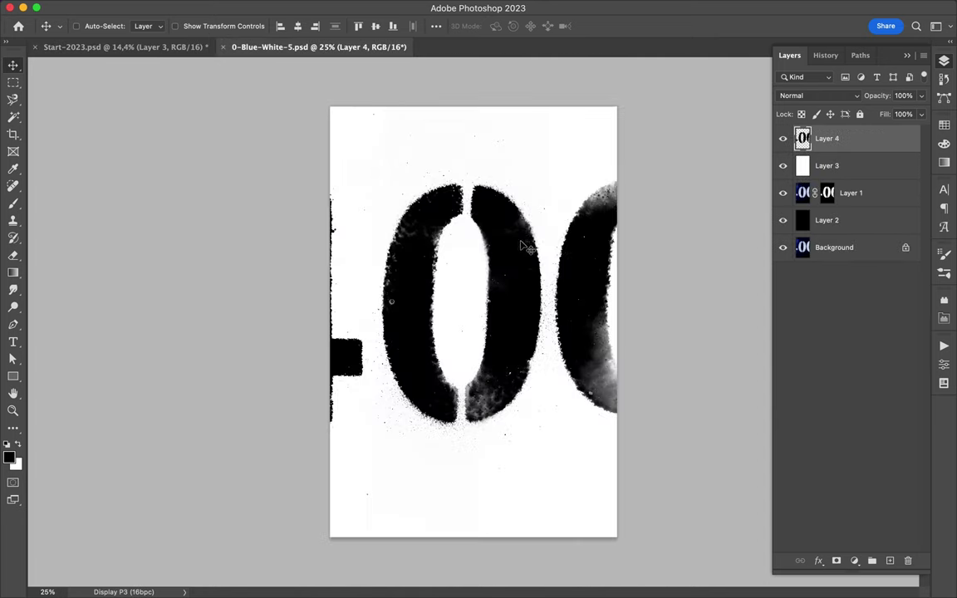
pyautogui.press('Return')
pyautogui.press('Delete')
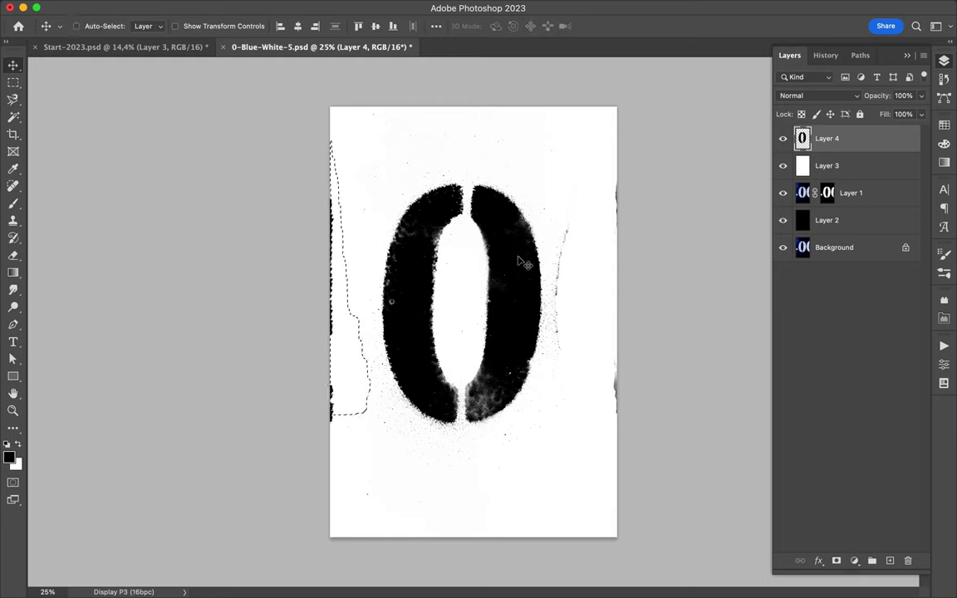
pyautogui.moveTo(521, 262); pyautogui.dragTo(448, 296)
pyautogui.moveTo(495, 330); pyautogui.dragTo(510, 334)
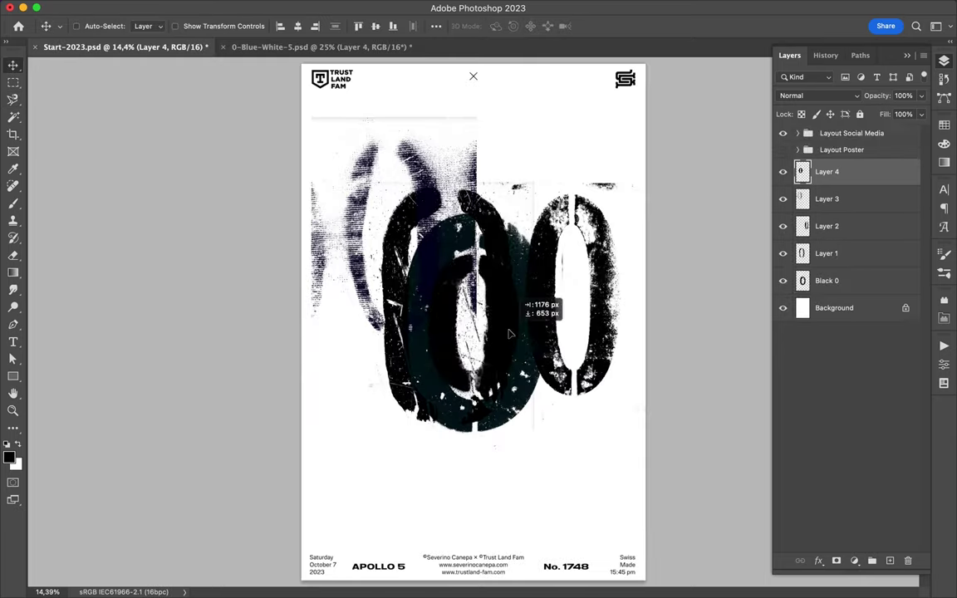
pyautogui.click(10, 456)
# Tint the central zero with a clipped dark rectangle, moved below Black 0 and shifted left.
pyautogui.click(694, 56)
pyautogui.moveTo(397, 190); pyautogui.dragTo(489, 277)
pyautogui.keyDown('alt'); pyautogui.click(849, 178); pyautogui.keyUp('alt')
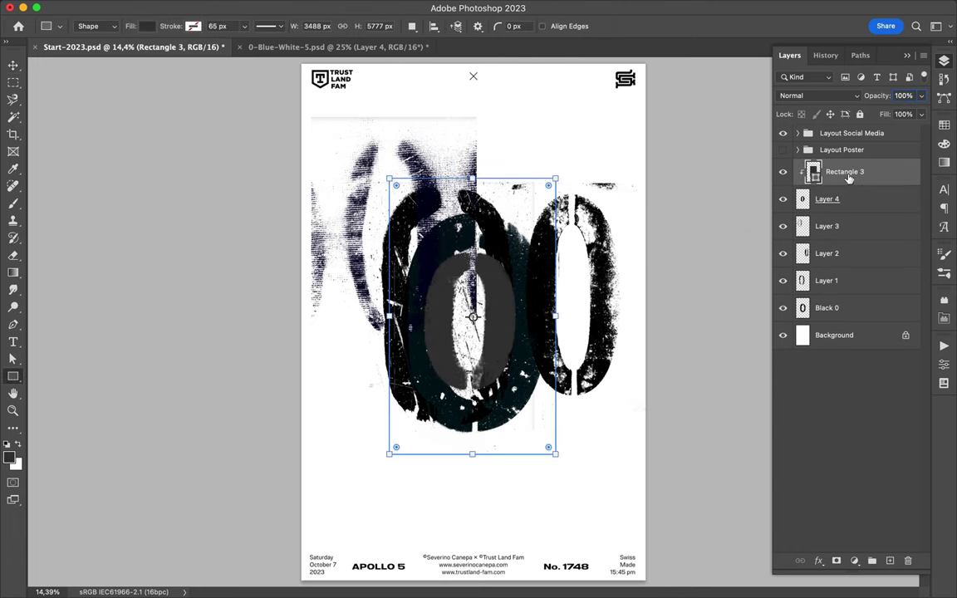
pyautogui.press('v')
pyautogui.moveTo(845, 171); pyautogui.dragTo(831, 322)
pyautogui.moveTo(457, 291); pyautogui.dragTo(437, 291)
# Draw a grey-filled rectangle over the right zero and clip it to Layer 2.
pyautogui.click(547, 248)
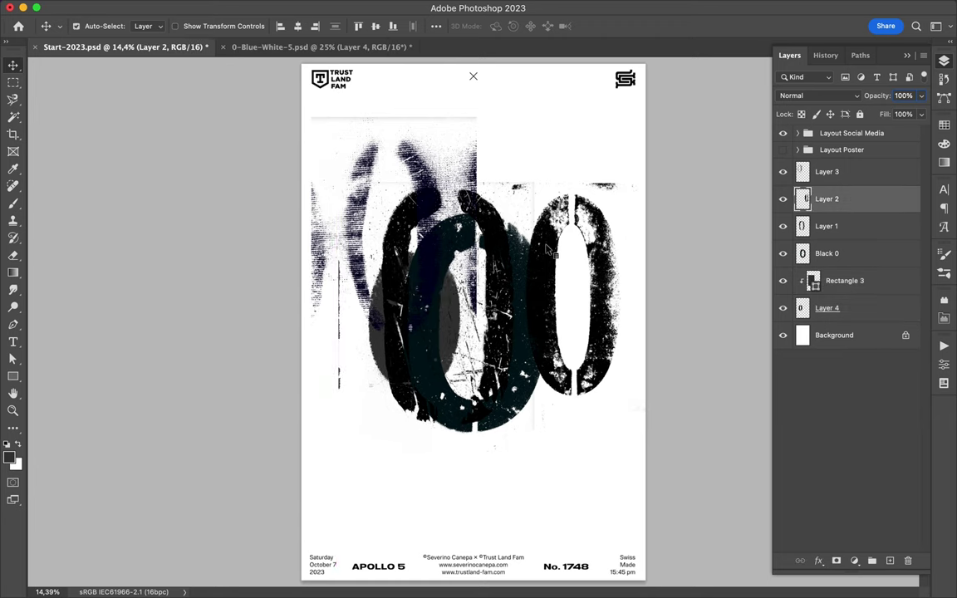
pyautogui.moveTo(480, 166); pyautogui.dragTo(650, 439)
pyautogui.click(10, 457)
pyautogui.click(695, 53)
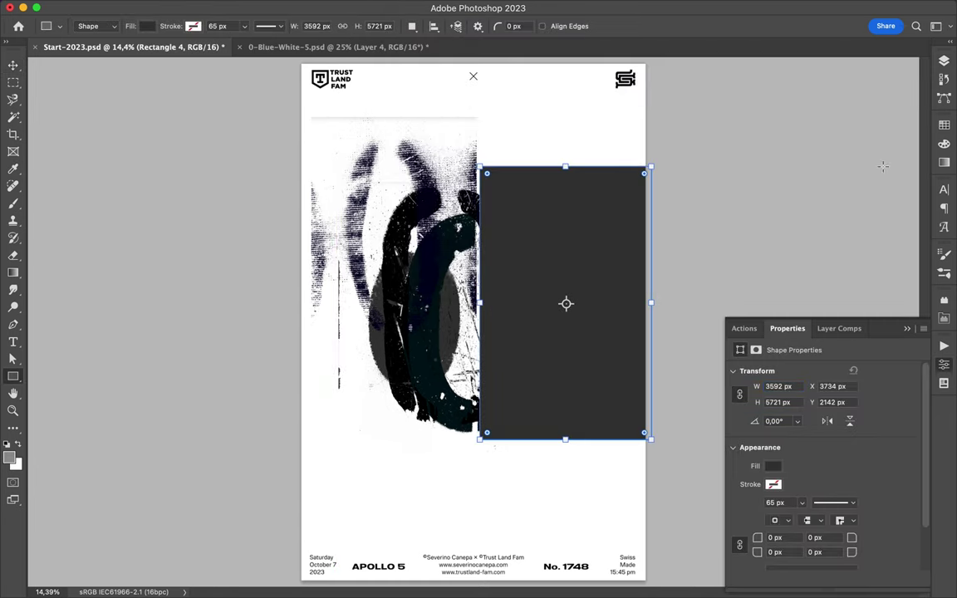
pyautogui.press('a')
pyautogui.click(786, 160)
pyautogui.press('v')
pyautogui.click(944, 61)
# Move the grey tinted zero near the bottom of the stack and add an empty layer above Background.
pyautogui.keyDown('alt'); pyautogui.click(856, 212); pyautogui.keyUp('alt')
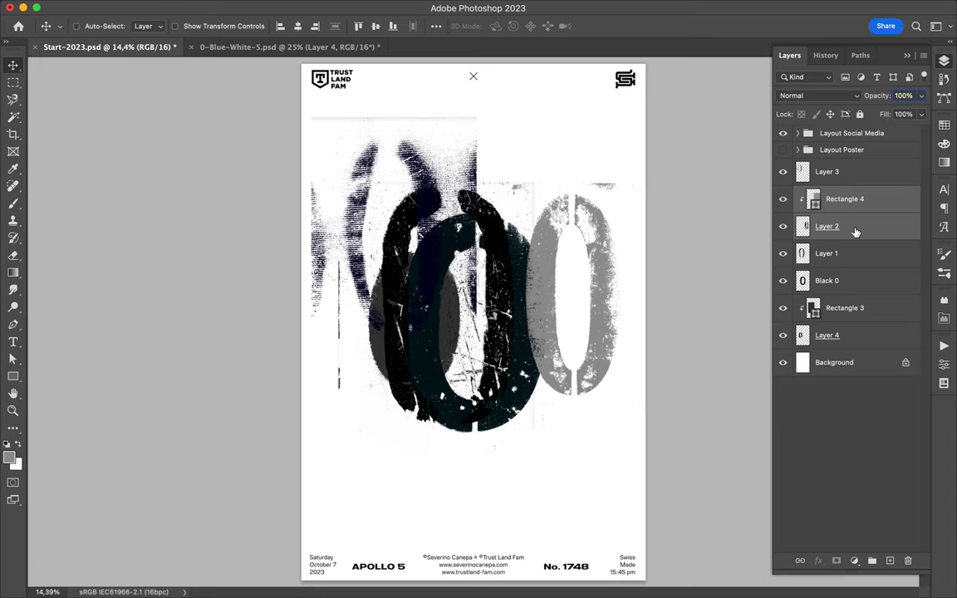
pyautogui.moveTo(881, 325); pyautogui.dragTo(882, 328)
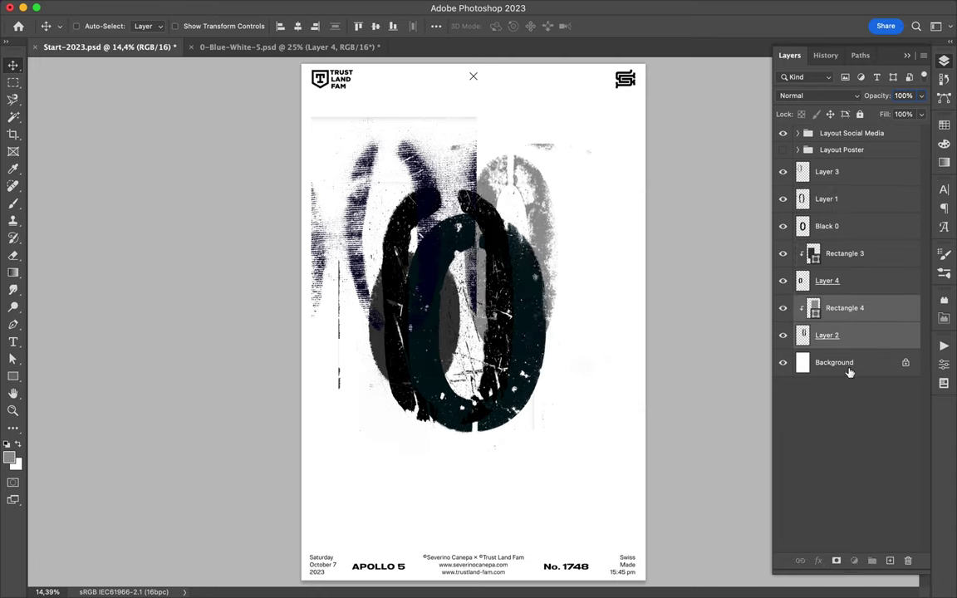
pyautogui.click(853, 366)
pyautogui.click(890, 561)
# Choose the first Grunge set brush and move the grey texture to the zero's lower left.
pyautogui.press('b')
pyautogui.click(87, 31)
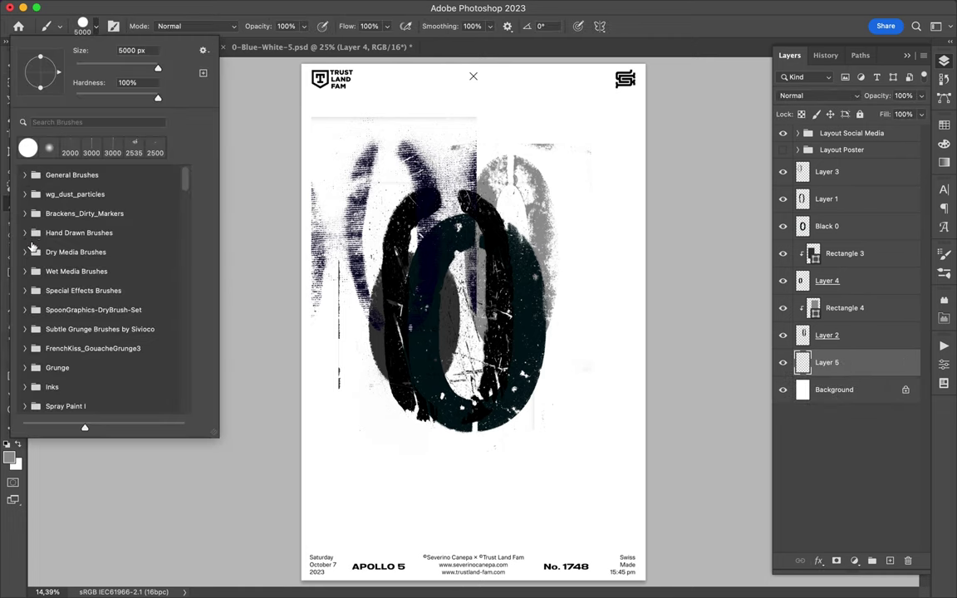
pyautogui.scroll(-2, 26, 310)
pyautogui.click(25, 316)
pyautogui.click(50, 338)
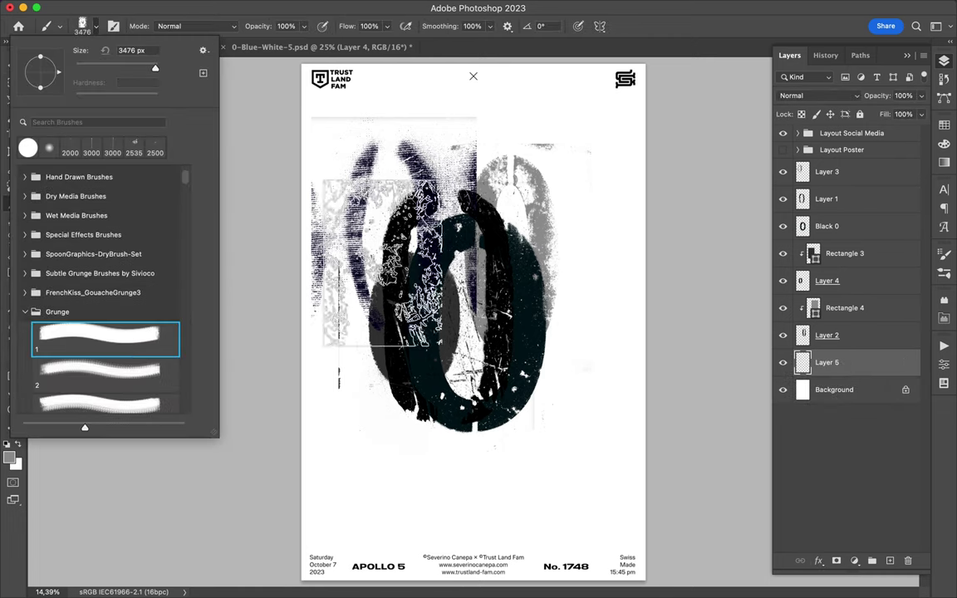
pyautogui.press('Return')
pyautogui.press('v')
pyautogui.moveTo(626, 407); pyautogui.dragTo(382, 366)
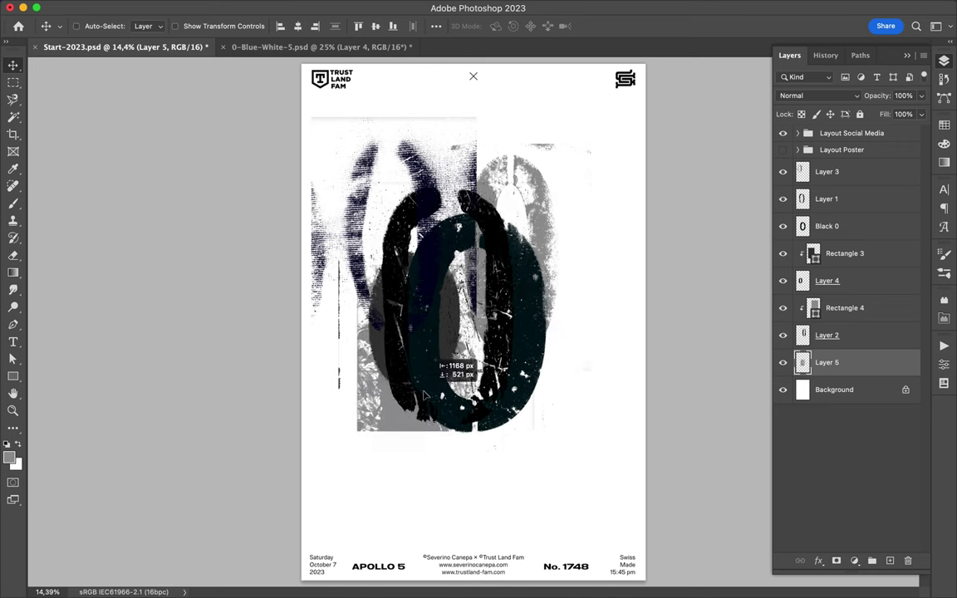
# Stamp grey grunge textures below the zero and, with grunge brush 5 on a new layer, to its right.
pyautogui.press('b')
pyautogui.click(87, 26)
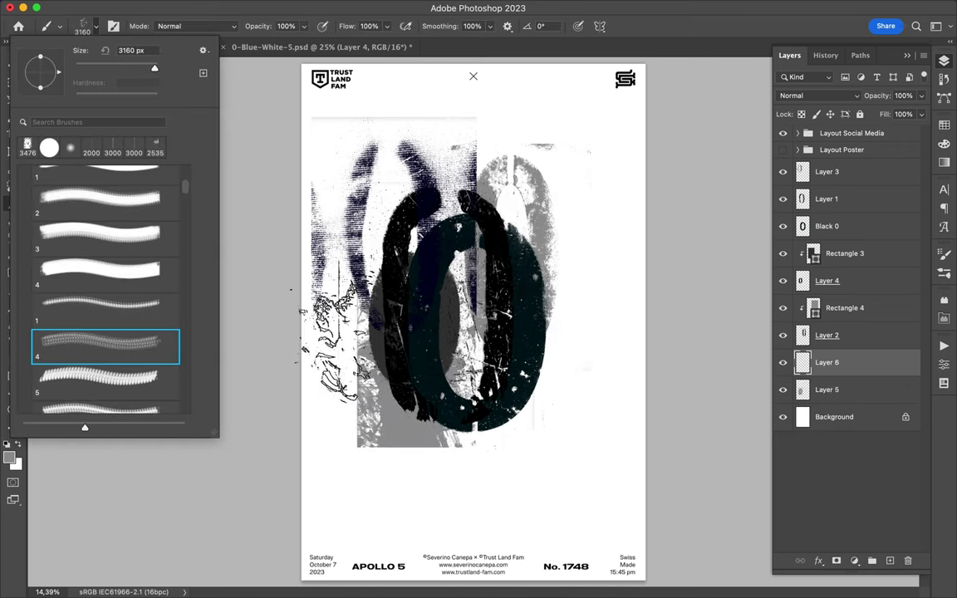
pyautogui.click(408, 488)
pyautogui.click(87, 26)
pyautogui.click(100, 383)
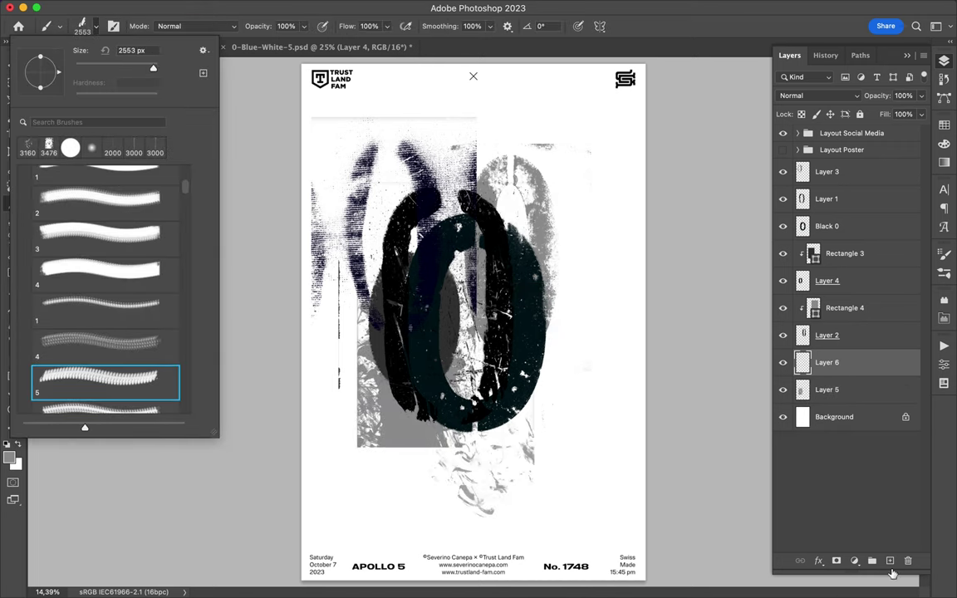
pyautogui.click(890, 561)
pyautogui.click(569, 332)
# Stamp a black splatter with grunge brush 6 and place it beside the upper right, with Layer 8 on top.
pyautogui.click(87, 25)
pyautogui.click(104, 380)
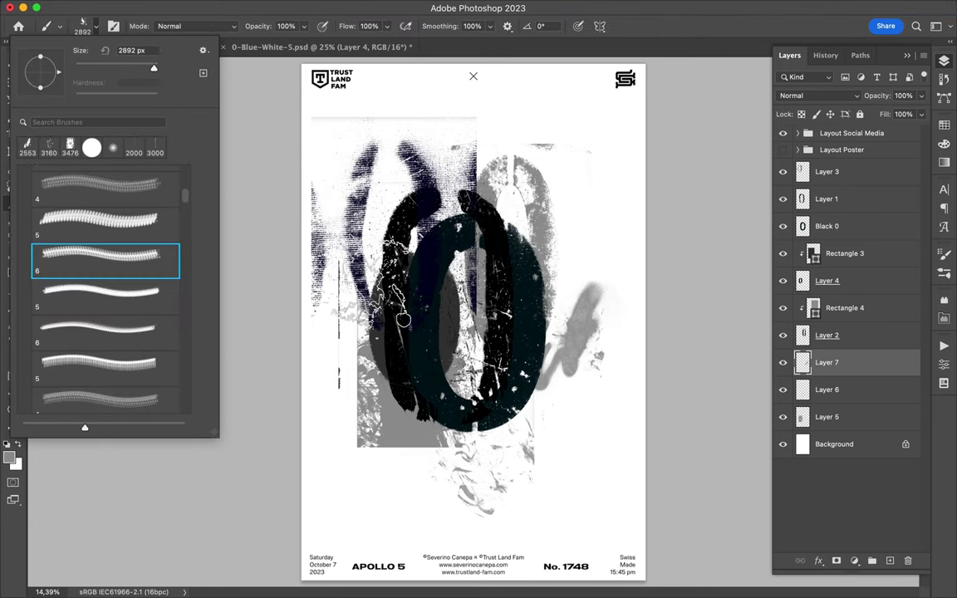
pyautogui.click(403, 320)
pyautogui.press('v')
pyautogui.moveTo(454, 465); pyautogui.dragTo(521, 243)
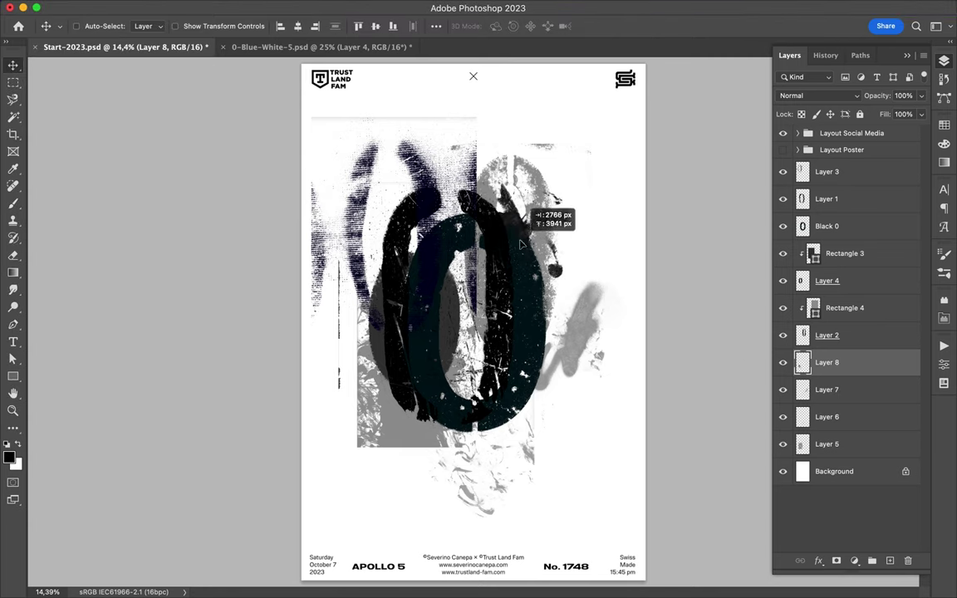
pyautogui.moveTo(844, 173); pyautogui.dragTo(844, 172)
pyautogui.moveTo(512, 219); pyautogui.dragTo(552, 231)
pyautogui.hotkey('alt', ',')
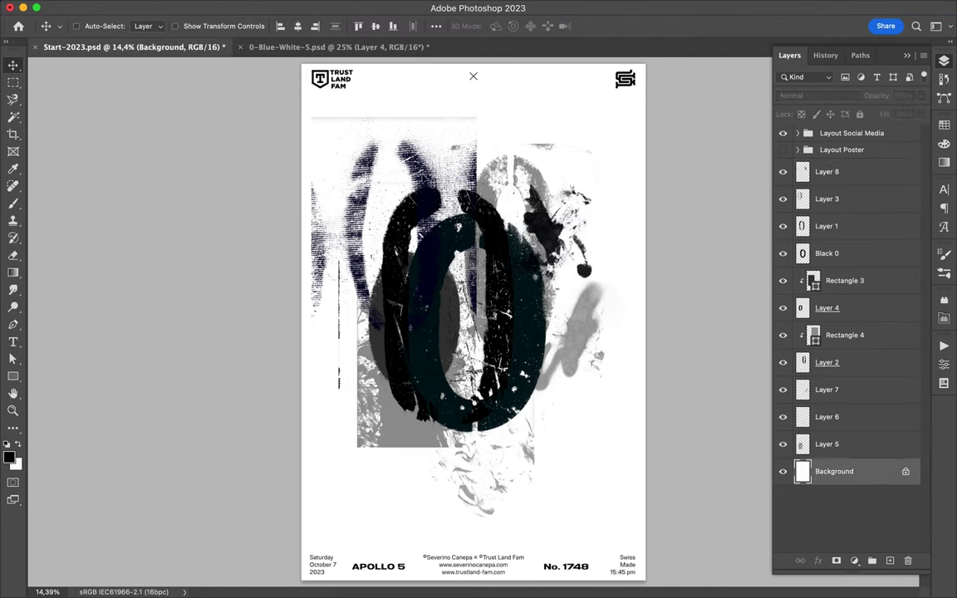
# Reposition the blue texture and merge a black rectangle into it, shifted further right.
pyautogui.moveTo(440, 187); pyautogui.dragTo(532, 166)
pyautogui.press('u')
pyautogui.moveTo(412, 128); pyautogui.dragTo(606, 411)
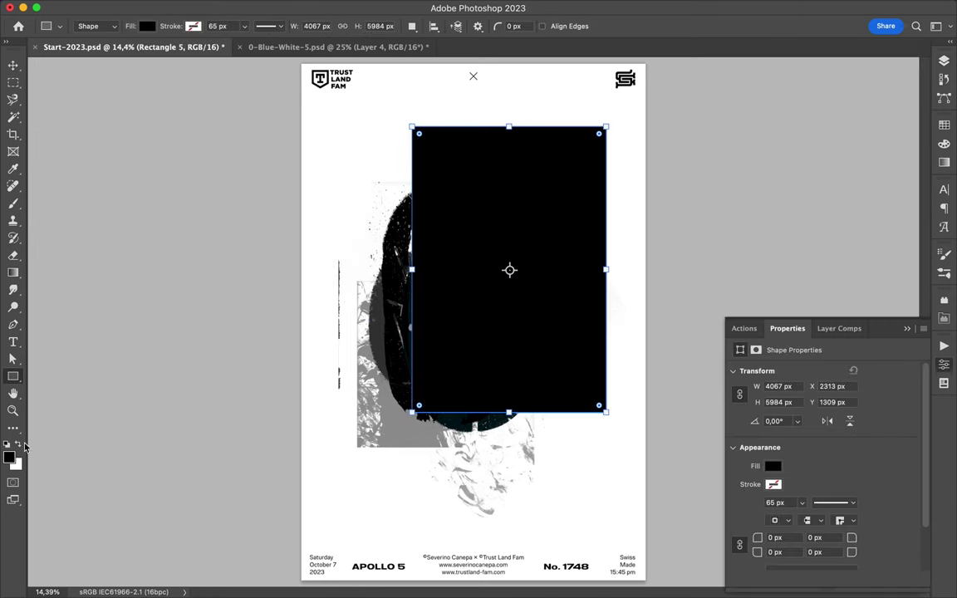
pyautogui.moveTo(840, 212); pyautogui.dragTo(839, 212)
pyautogui.press('v')
pyautogui.moveTo(515, 266); pyautogui.dragTo(619, 250)
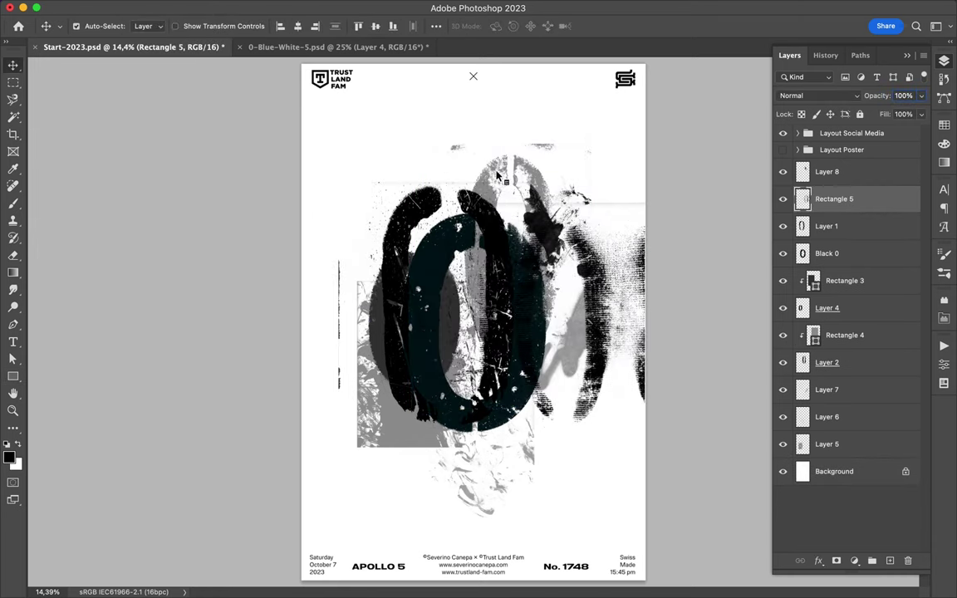
# Hide the grey tint rectangle, delete the grey brush texture layers, and move Layer 4's zero lower left.
pyautogui.click(846, 335)
pyautogui.click(784, 336)
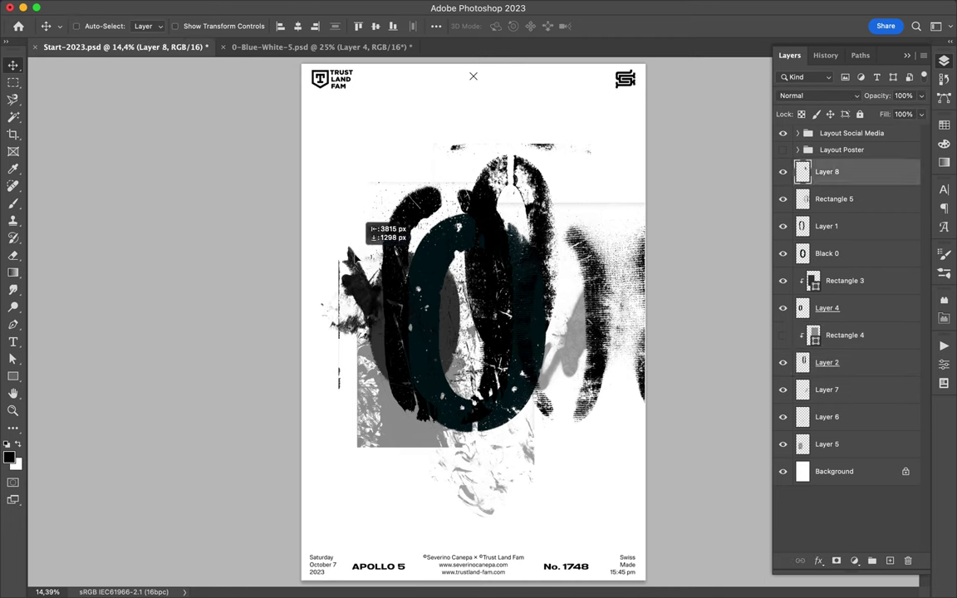
pyautogui.press('Delete')
pyautogui.press('Delete')
pyautogui.press('Delete')
pyautogui.click(378, 341)
pyautogui.moveTo(378, 341); pyautogui.dragTo(408, 378)
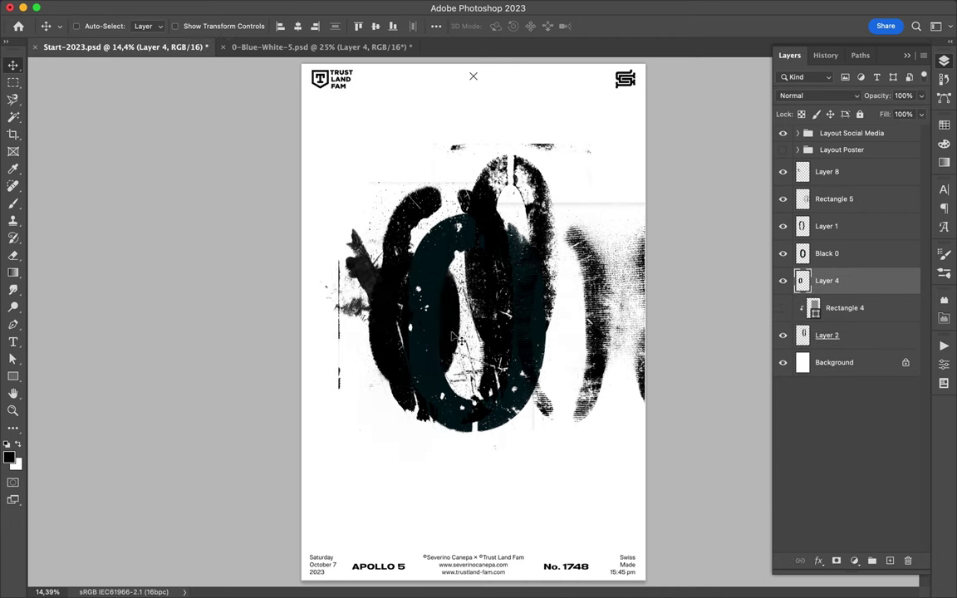
# Shrink Layer 1's zero at upper left; move Layer 2 up-right, Layer 4 bottom-centre, Layer 8 centre-right.
pyautogui.moveTo(547, 373)
pyautogui.mouseDown()
pyautogui.moveTo(327, 202)
pyautogui.moveTo(349, 191)
pyautogui.moveTo(341, 221)
pyautogui.moveTo(326, 212)
pyautogui.mouseUp()
pyautogui.hotkey('ctrl', 't')
pyautogui.press('Return')
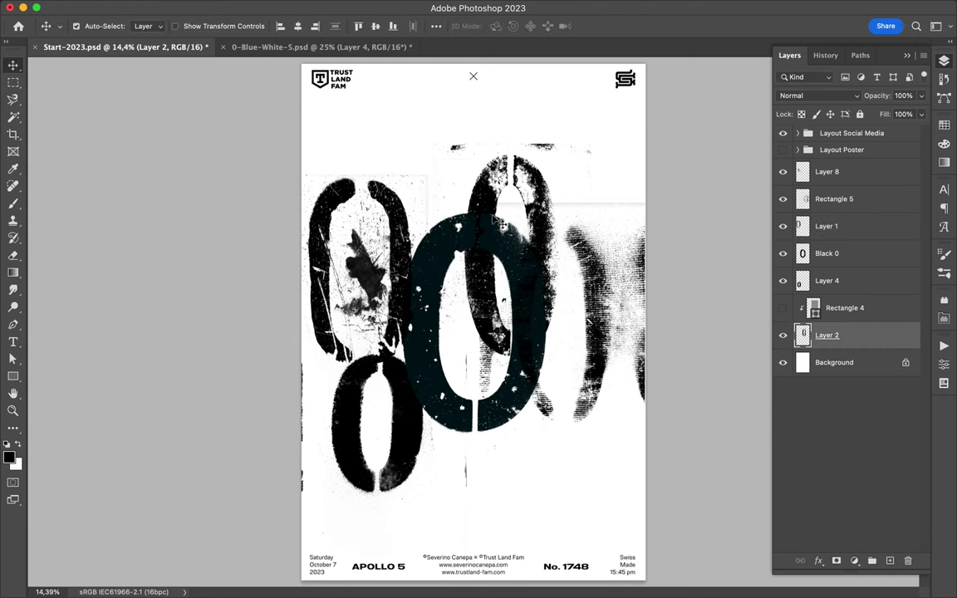
pyautogui.moveTo(495, 212); pyautogui.dragTo(533, 154)
pyautogui.moveTo(407, 391); pyautogui.dragTo(561, 432)
pyautogui.moveTo(366, 270); pyautogui.dragTo(561, 324)
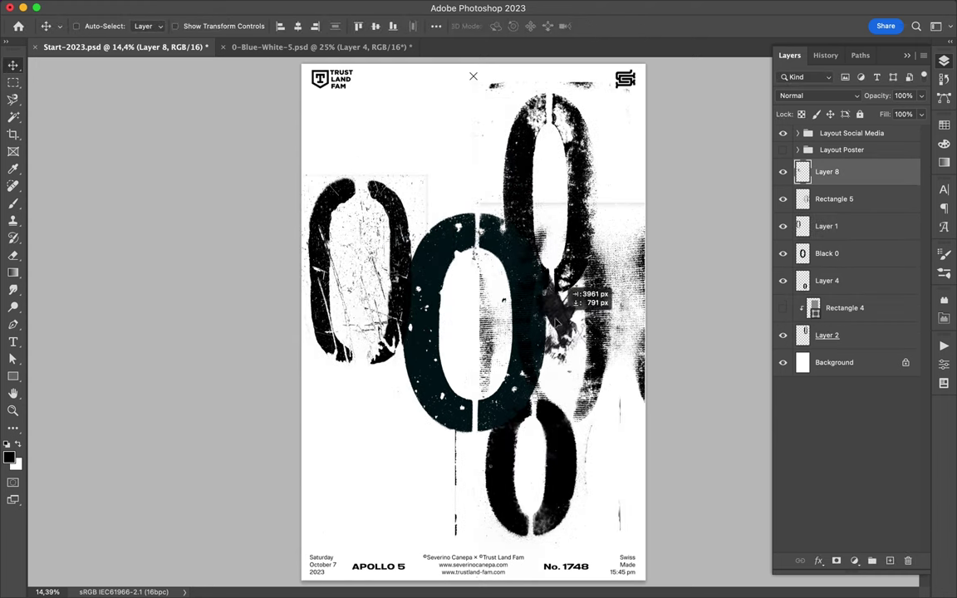
# Add Layer 9 and paint an extended grunge brush stroke at the lower left.
pyautogui.hotkey('ctrl', 'shift', 'alt', 'n')
pyautogui.press('b')
pyautogui.click(58, 26)
pyautogui.moveTo(332, 324); pyautogui.dragTo(366, 424)
pyautogui.hotkey('ctrl', 't')
pyautogui.moveTo(465, 366); pyautogui.dragTo(515, 449)
pyautogui.press('Return')
# Move the Layer 9 grunge stroke up-right and rotate it 15°.
pyautogui.press('v')
pyautogui.moveTo(390, 416); pyautogui.dragTo(432, 399)
pyautogui.hotkey('ctrl', 't')
pyautogui.moveTo(465, 308); pyautogui.dragTo(415, 333)
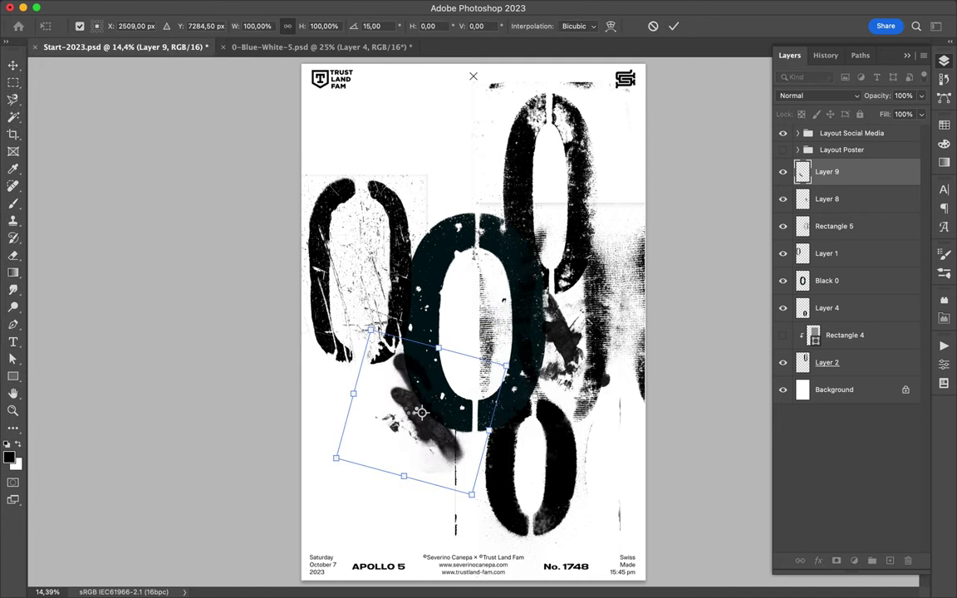
pyautogui.press('Return')
pyautogui.click(831, 335)
# Choose the 1899 px grunge brush from the brush presets.
pyautogui.click(95, 26)
pyautogui.click(93, 360)
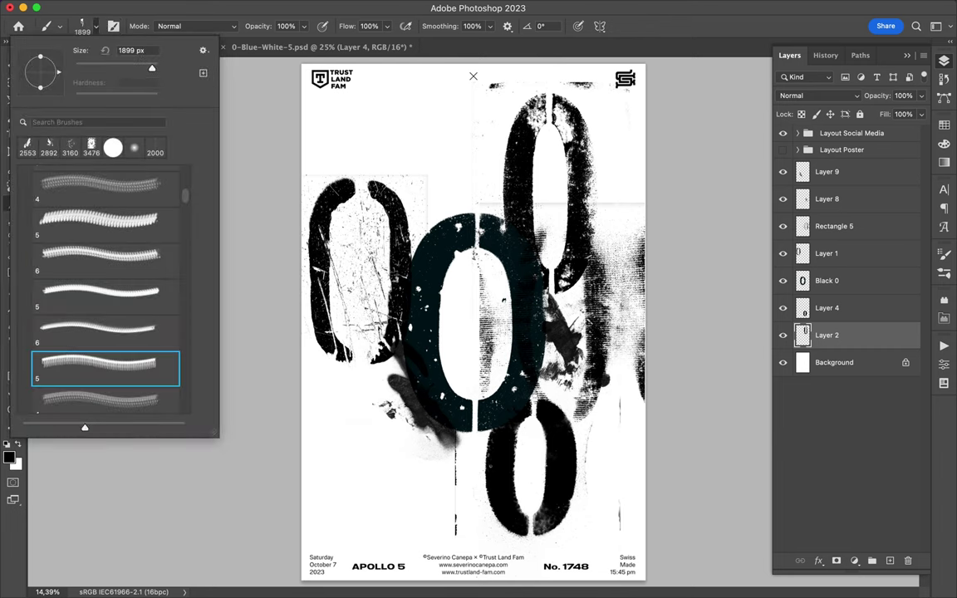
pyautogui.click(96, 29)
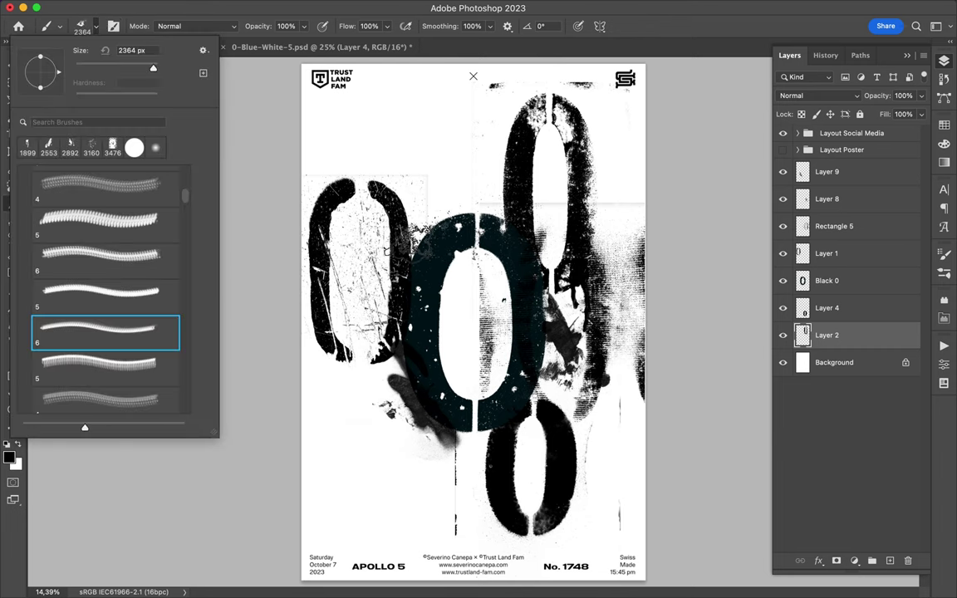
pyautogui.click(377, 210)
# Add Layer 10 for black splatters and cycle grunge brush presets with the comma and period keys.
pyautogui.press('.')
pyautogui.press('Return')
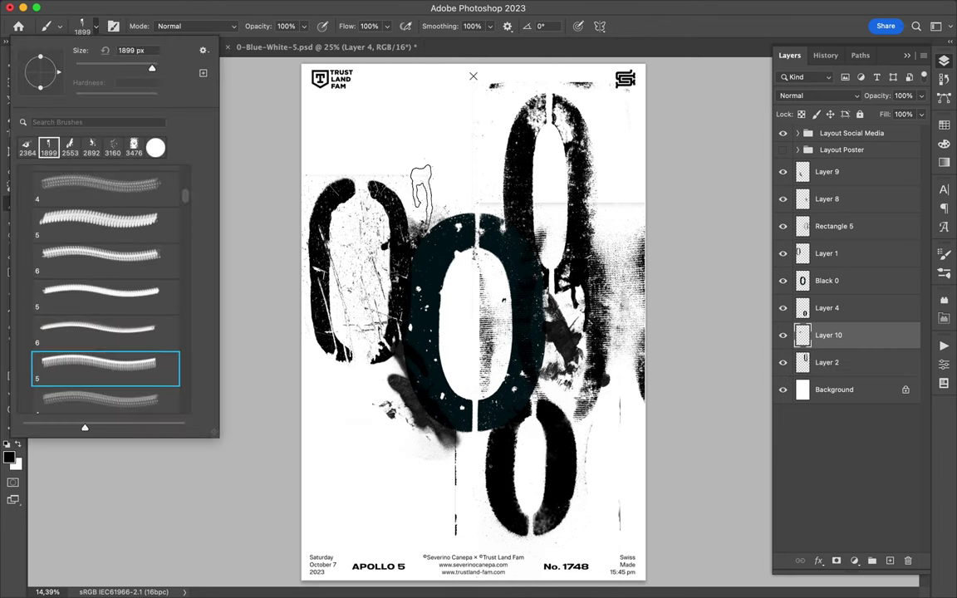
pyautogui.press('.')
pyautogui.press('Return')
pyautogui.press('.')
pyautogui.press(',')
pyautogui.press('Return')
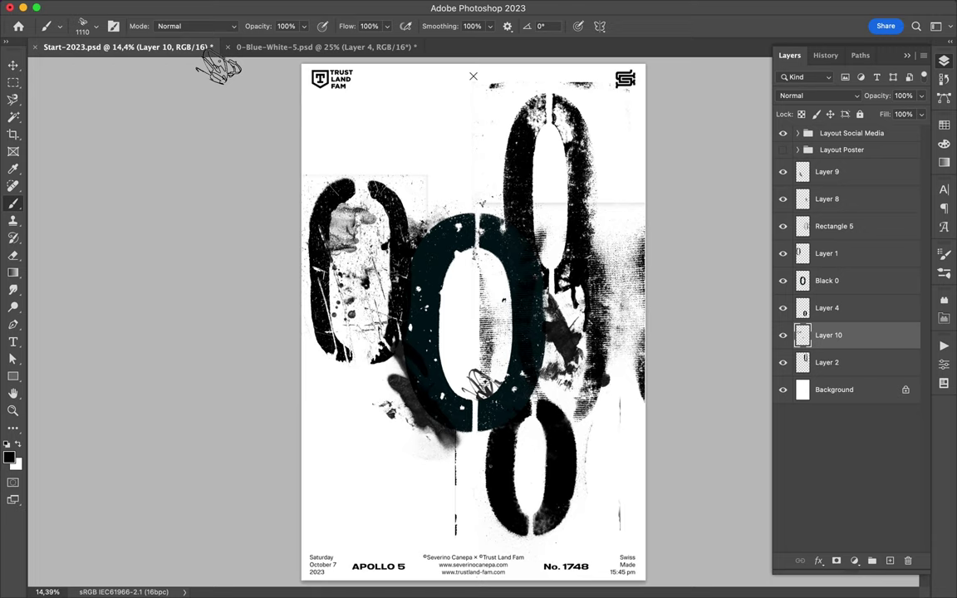
# Add Layer 11, step through the 4912 px grunge brushes, and stamp a black splatter.
pyautogui.click(93, 26)
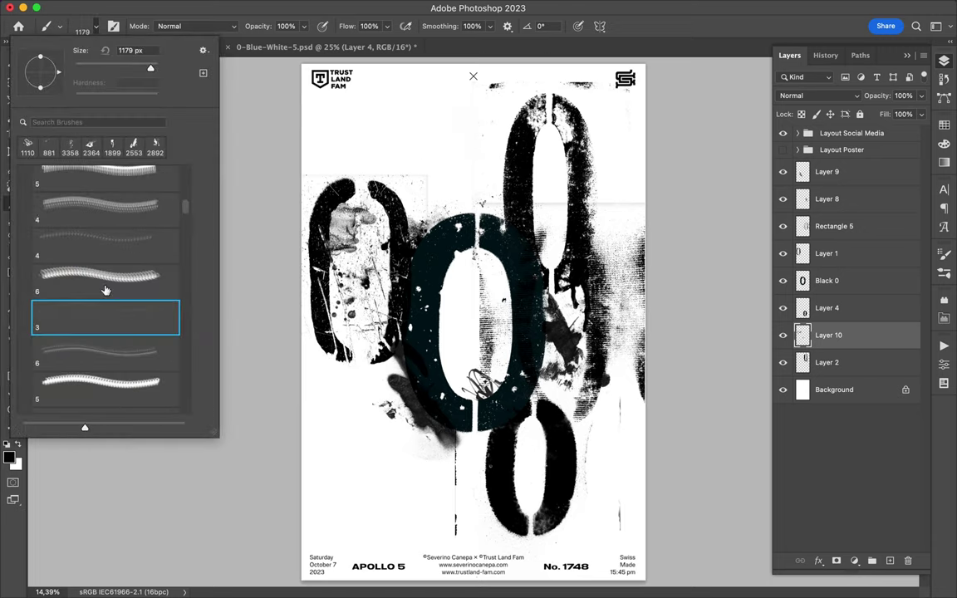
pyautogui.press('Return')
pyautogui.hotkey('ctrl', 'shift', 'alt', 'n')
pyautogui.press('.')
pyautogui.click(93, 25)
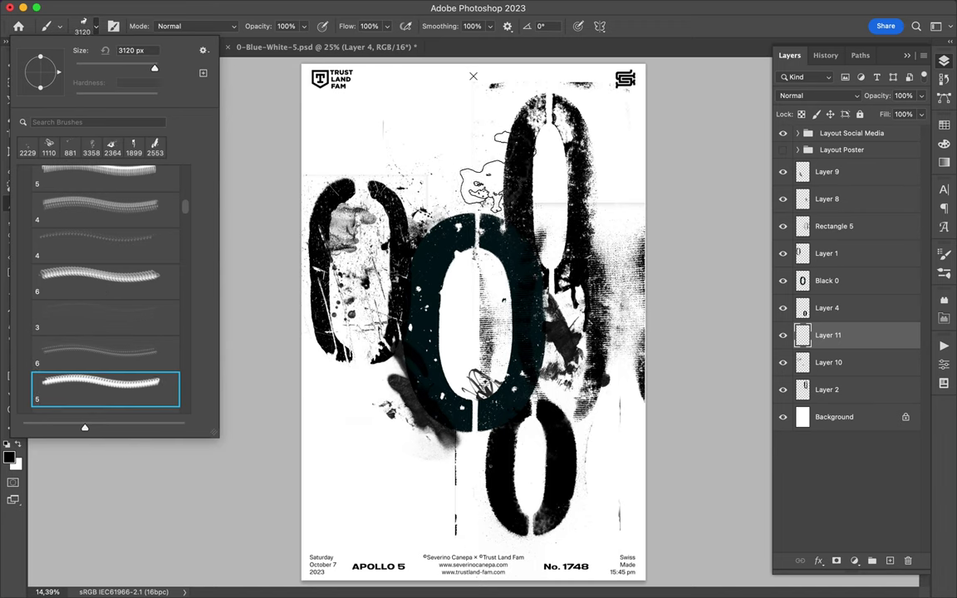
pyautogui.press('.')
pyautogui.press('.')
pyautogui.scroll(-2, 100, 332)
pyautogui.click(102, 335)
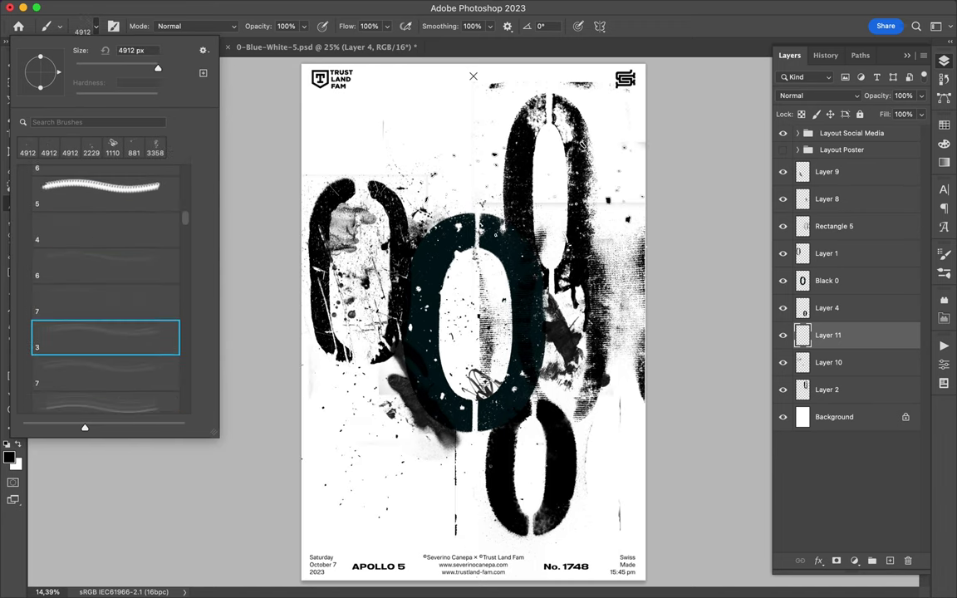
pyautogui.press('.')
pyautogui.press('.')
pyautogui.click(98, 31)
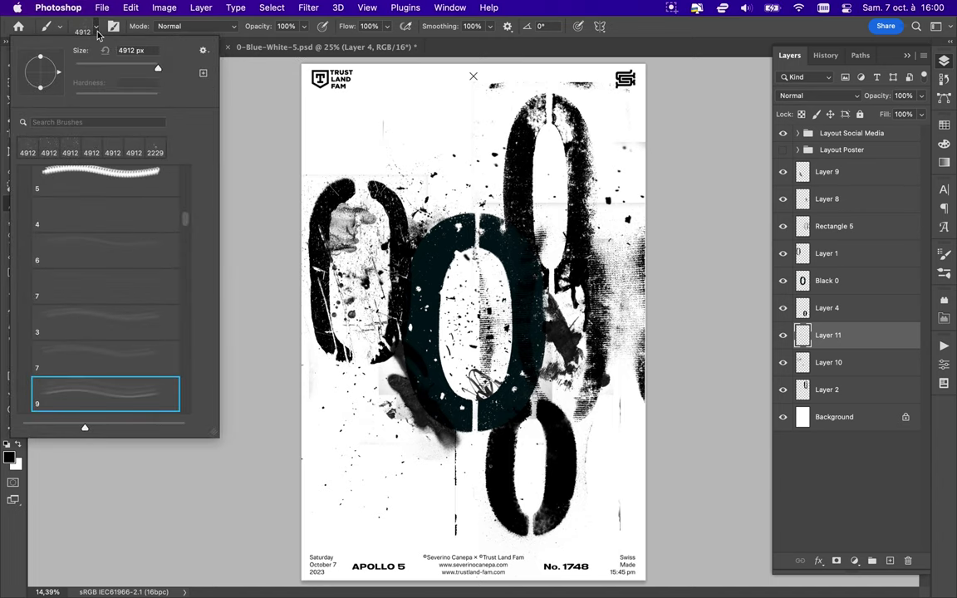
# Stamp more black splatters with the 4 grunge brush, including a large blot at the poster's top.
pyautogui.click(97, 32)
pyautogui.click(120, 333)
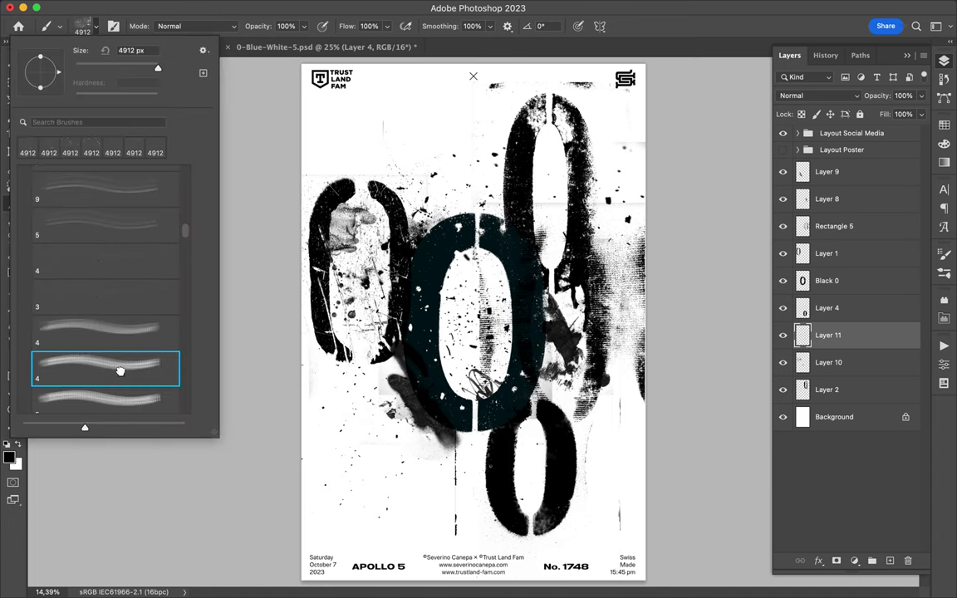
pyautogui.press('.')
pyautogui.press('.')
pyautogui.click(97, 32)
pyautogui.press('.')
pyautogui.press('.')
pyautogui.press('.')
pyautogui.press('.')
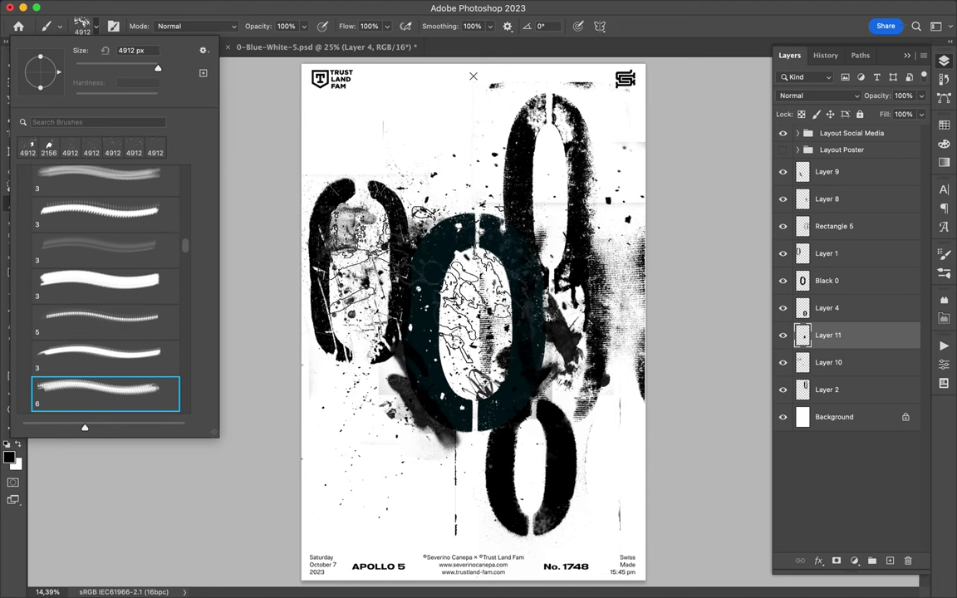
pyautogui.click(462, 133)
pyautogui.click(94, 26)
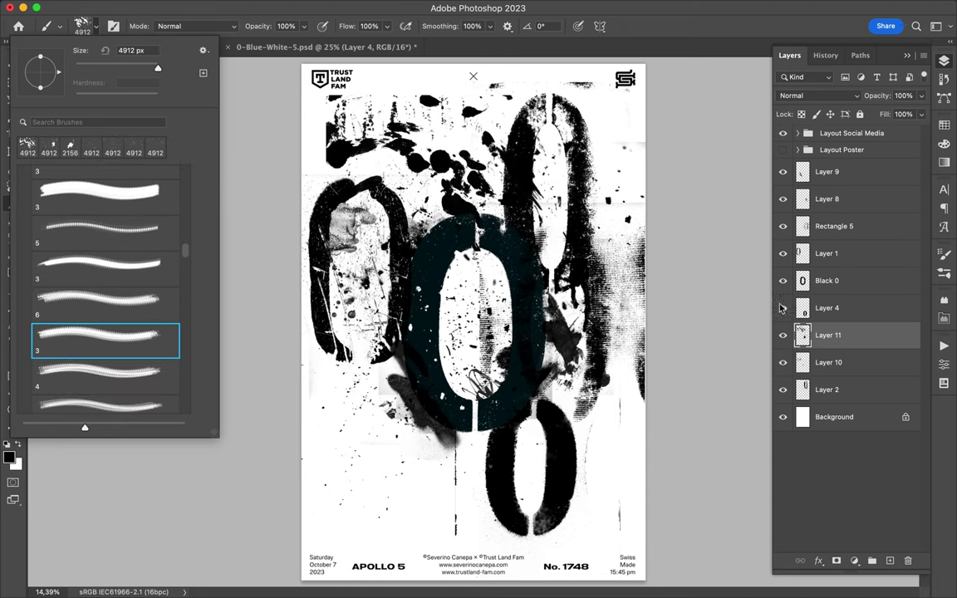
# Add a layer above Background, pick grey from Swatches, and stamp grey splatters bottom left.
pyautogui.click(864, 417)
pyautogui.click(944, 125)
pyautogui.click(846, 159)
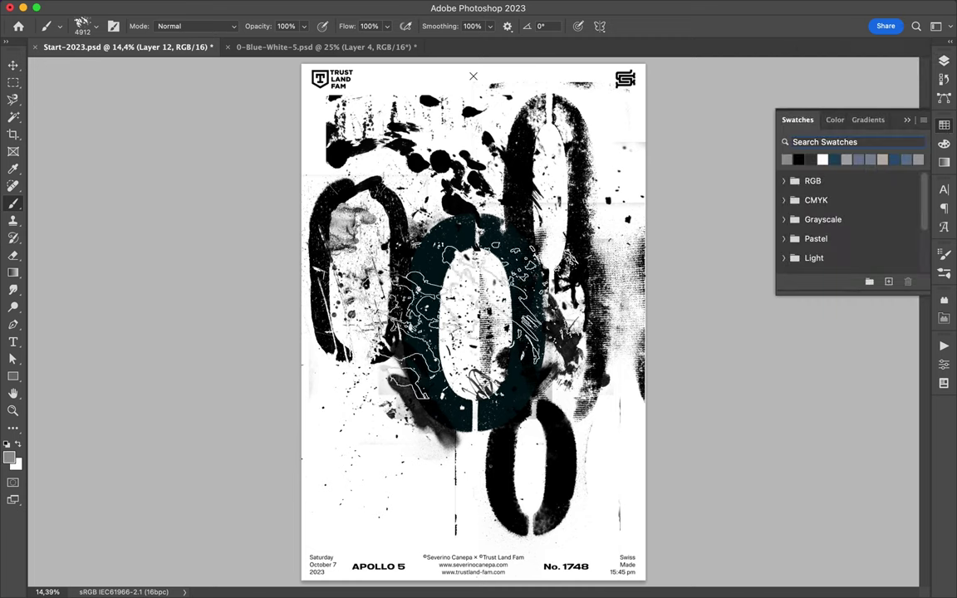
pyautogui.click(357, 432)
pyautogui.click(94, 26)
# Cycle brush presets and stamp grey splatters near the poster centre, top and lower area.
pyautogui.click(104, 376)
pyautogui.click(494, 270)
pyautogui.click(94, 26)
pyautogui.press('.')
pyautogui.click(496, 100)
pyautogui.click(83, 25)
pyautogui.press('.')
pyautogui.click(491, 461)
# Stamp grey blots on the lower poster and inside the left zero with 842 px and 3649 px brushes.
pyautogui.click(88, 28)
pyautogui.press('.')
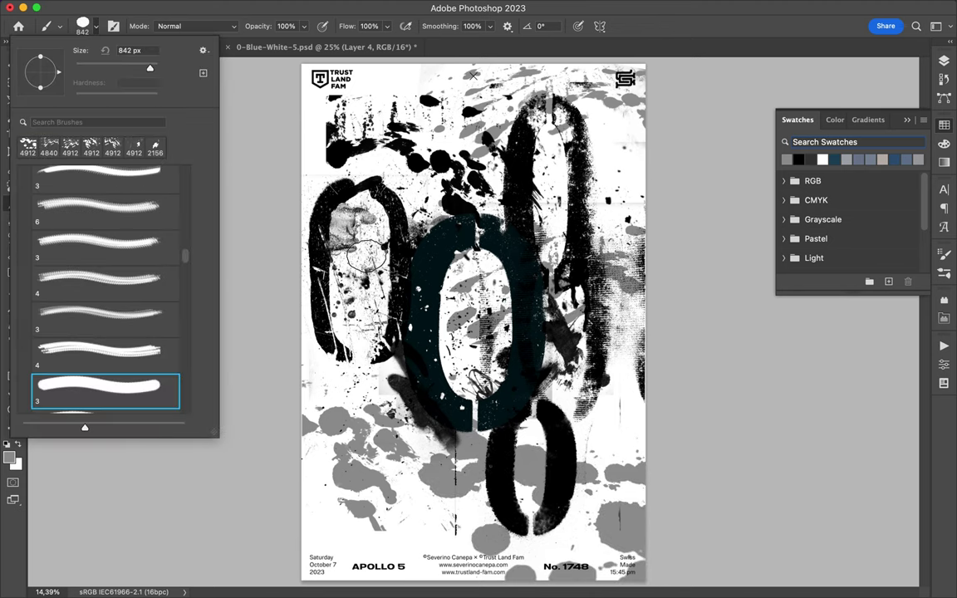
pyautogui.click(83, 26)
pyautogui.scroll(-2, 105, 241)
pyautogui.press('.')
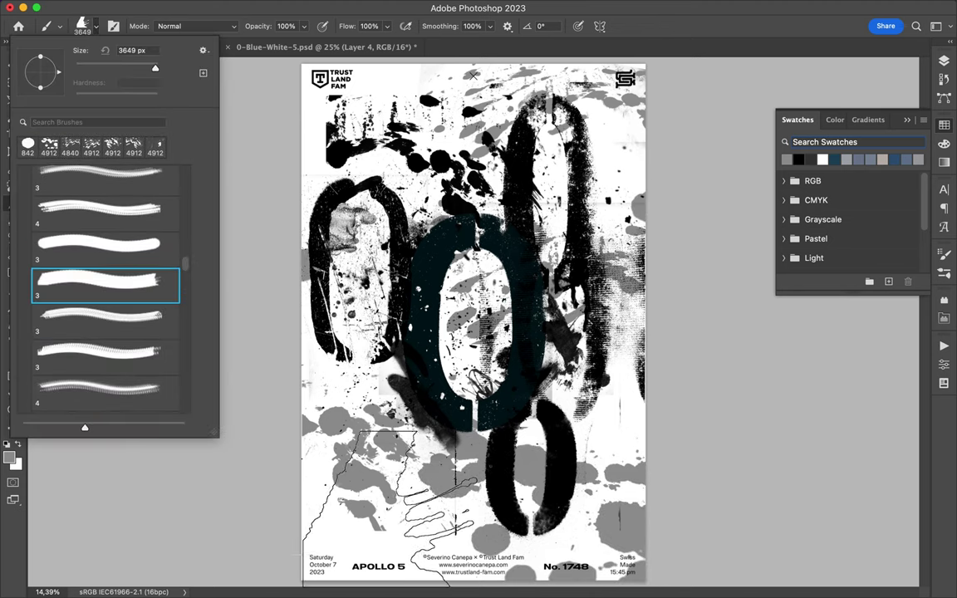
pyautogui.click(356, 282)
# Stamp a large grey splatter over the upper poster with the 4912 px brush, undoing the upper-left one.
pyautogui.press('.')
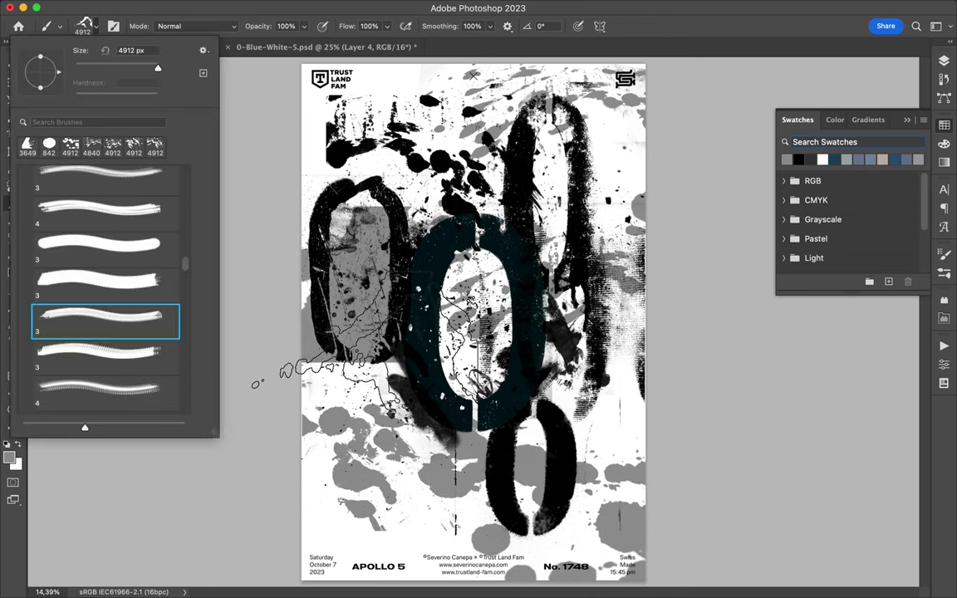
pyautogui.click(522, 390)
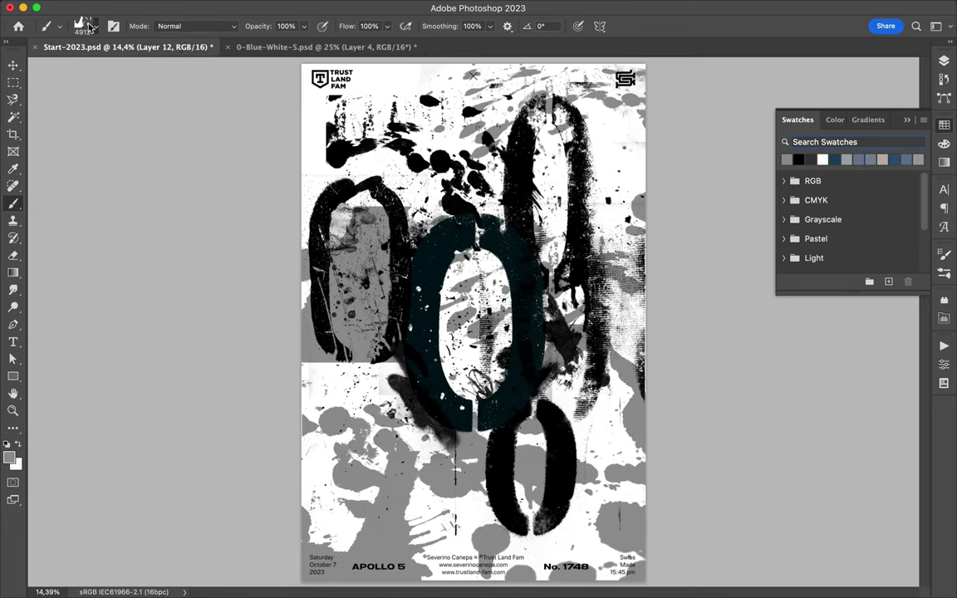
pyautogui.click(424, 174)
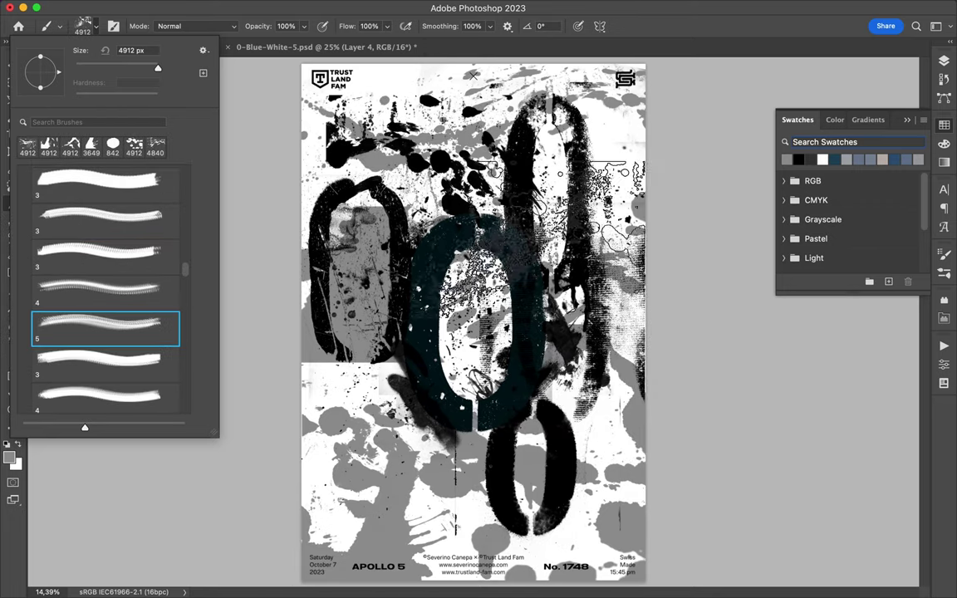
pyautogui.press('.')
pyautogui.click(416, 143)
pyautogui.hotkey('ctrl', 'z')
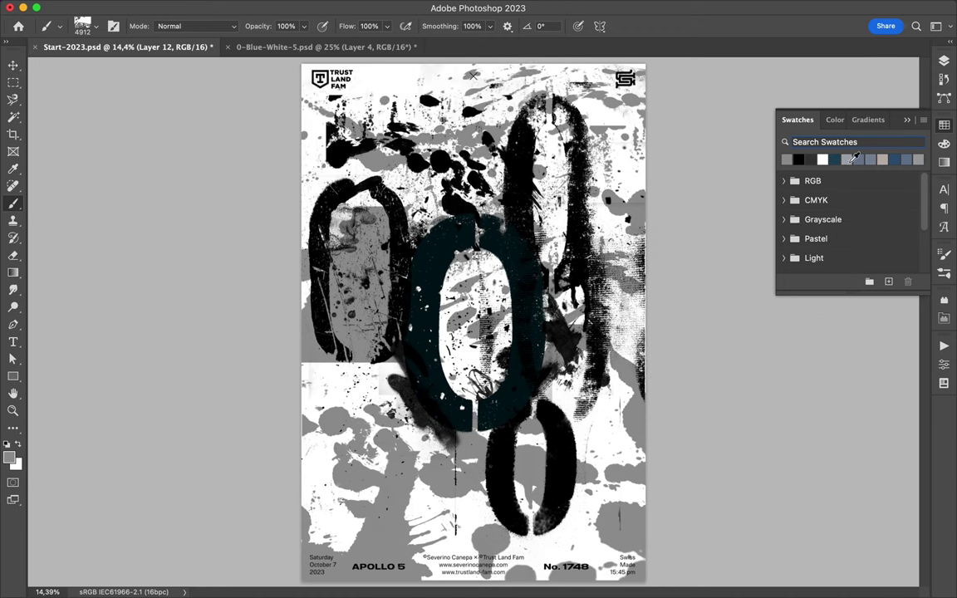
# Confirm the painting colour and make the Background layer active.
pyautogui.click(9, 456)
pyautogui.click(695, 53)
pyautogui.click(944, 60)
pyautogui.click(834, 471)
# Add a new layer above Background and cycle through the grunge brush presets.
pyautogui.click(890, 561)
pyautogui.press('Return')
pyautogui.press('.')
pyautogui.press('Return')
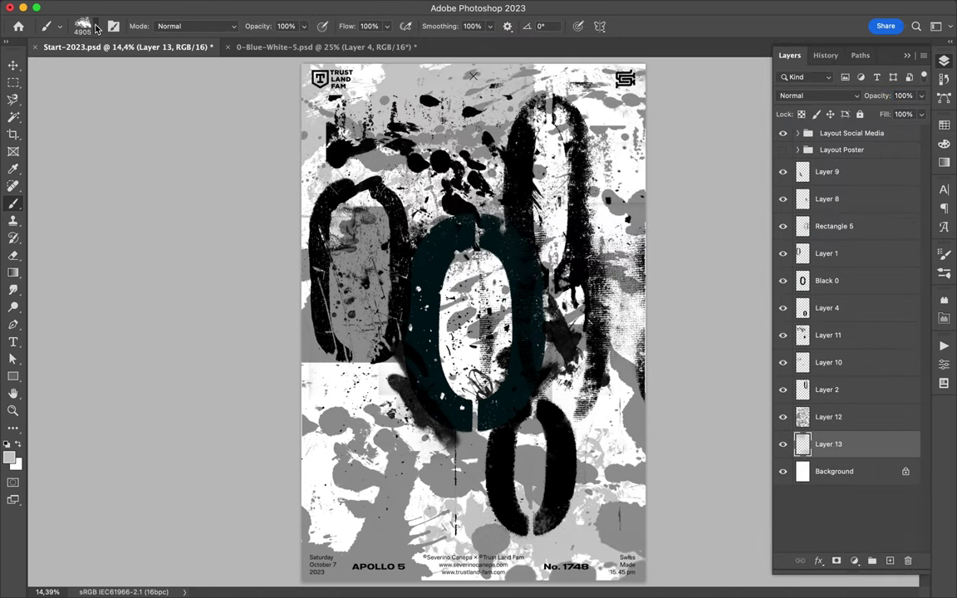
pyautogui.press('Return')
pyautogui.press('Return')
pyautogui.press('Return')
pyautogui.press('.')
pyautogui.press('Return')
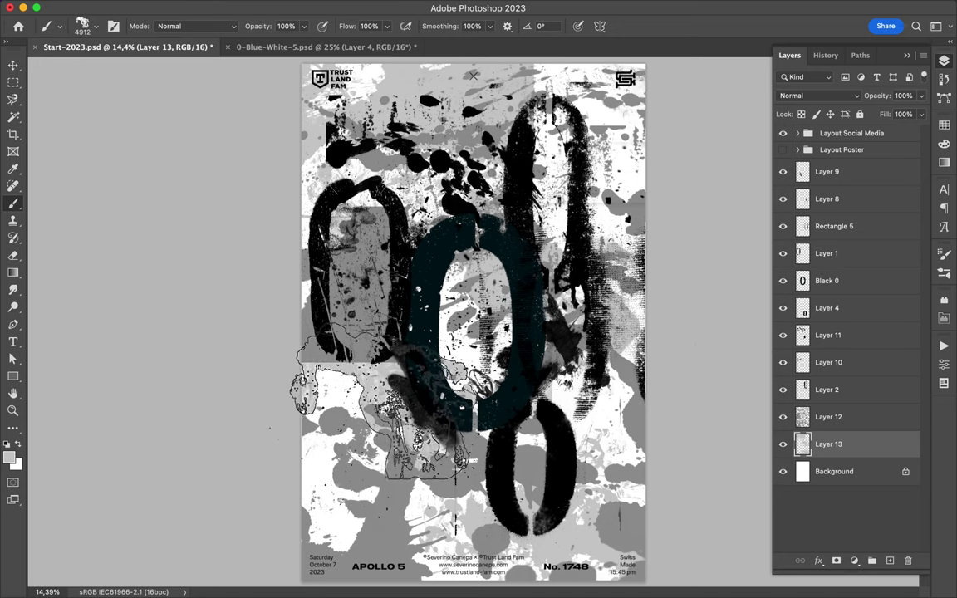
pyautogui.press('Return')
# Stamp black diagonal streaks across the upper right with Spray Paint I, 2553 px and 2892 px brushes.
pyautogui.press('.')
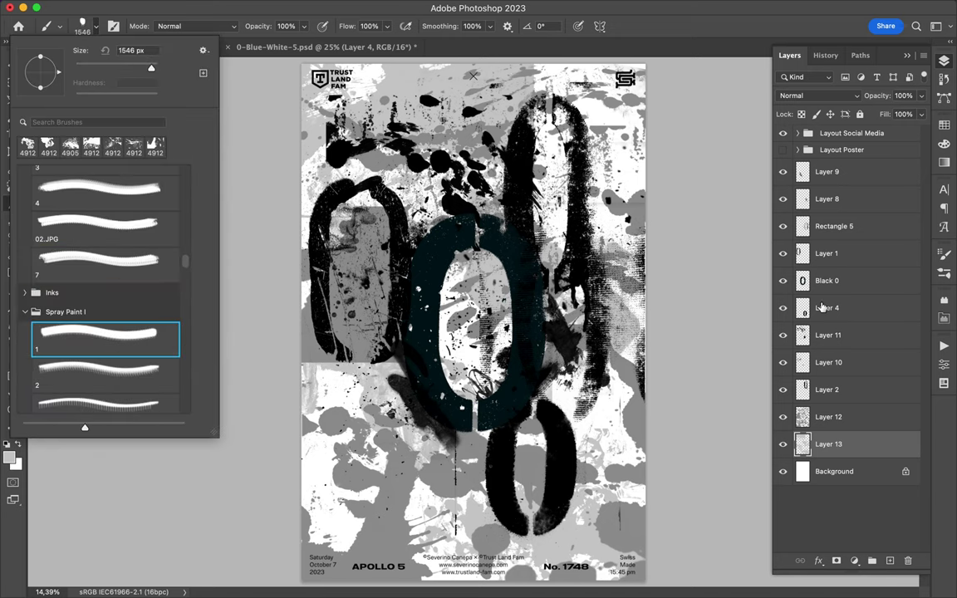
pyautogui.press('.')
pyautogui.press('.')
pyautogui.press('.')
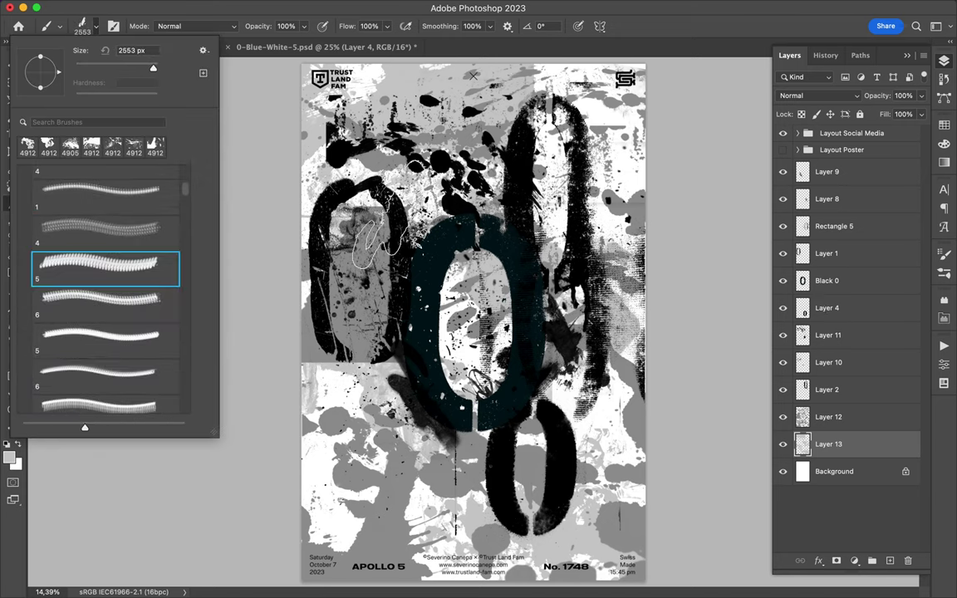
pyautogui.press('Return')
pyautogui.press('Return')
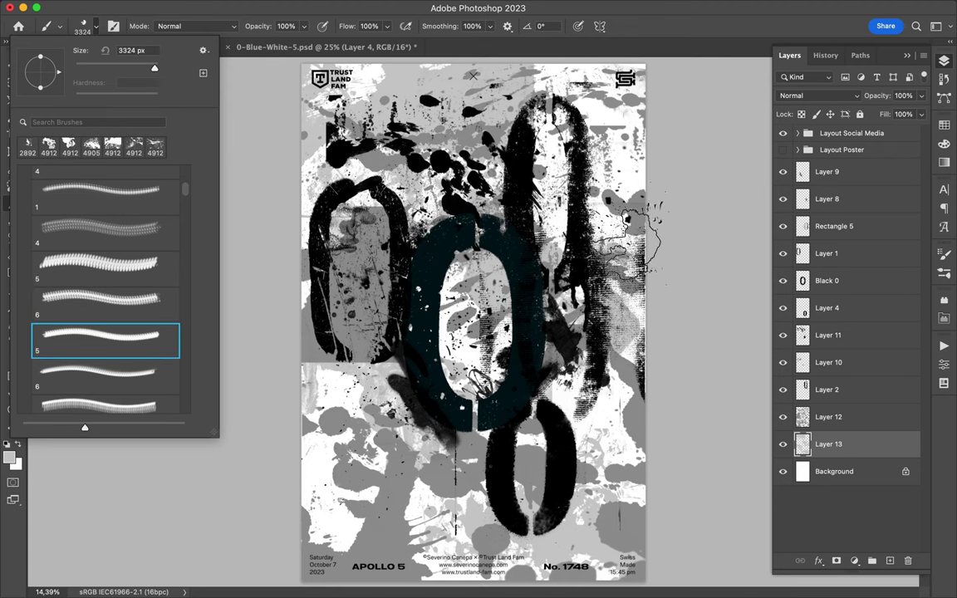
pyautogui.press('Return')
# Add another empty layer and choose a large grunge splatter brush.
pyautogui.hotkey('ctrl', 'shift', 'alt', 'n')
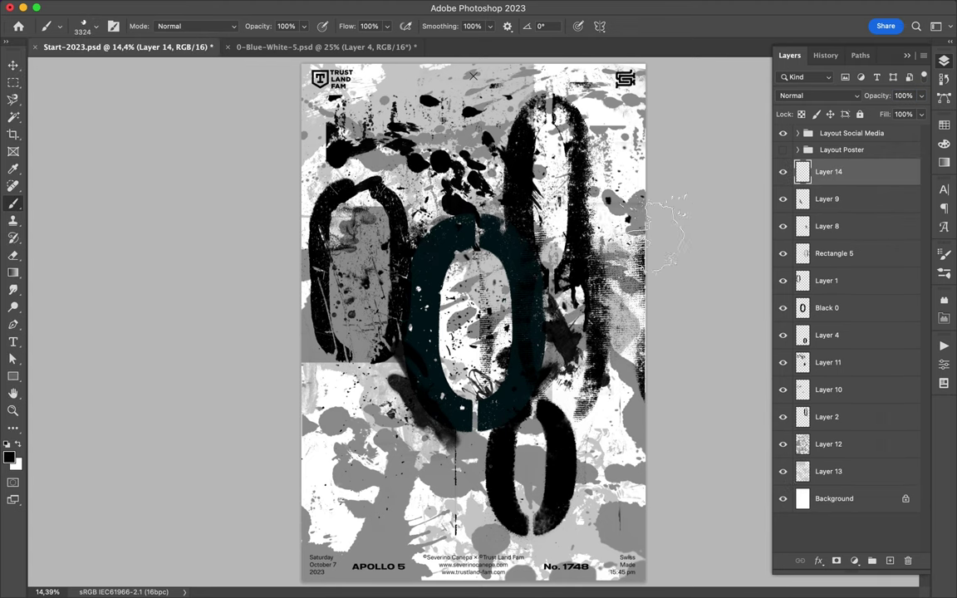
pyautogui.press('Return')
pyautogui.press('Return')
pyautogui.press('Return')
pyautogui.press('.')
pyautogui.press('Return')
pyautogui.press('Return')
pyautogui.scroll(-3, 69, 195)
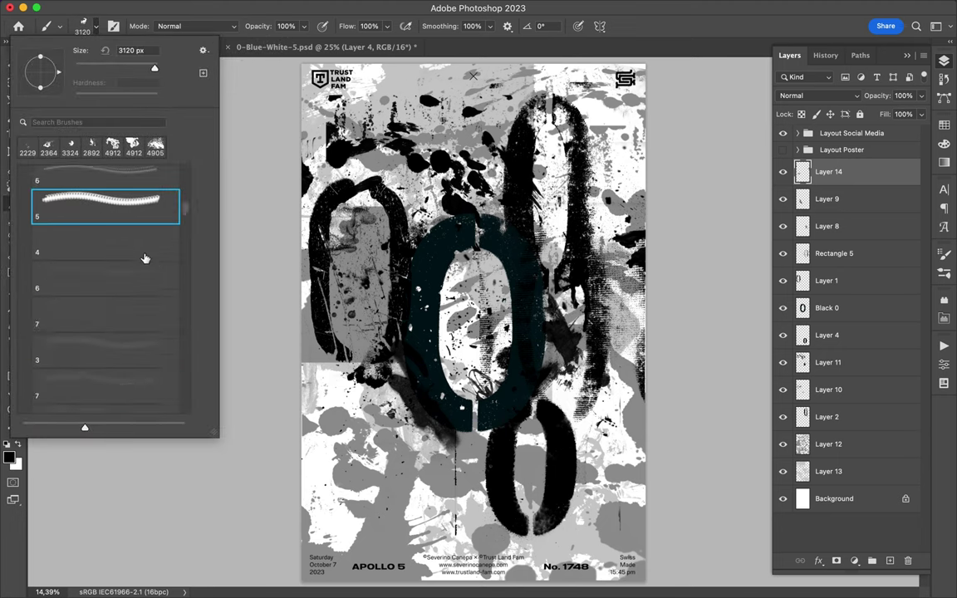
pyautogui.click(104, 295)
pyautogui.press('Return')
# Switch to brush preset 6 and stamp black splatter blobs on the poster's left side.
pyautogui.press('Return')
pyautogui.press('.')
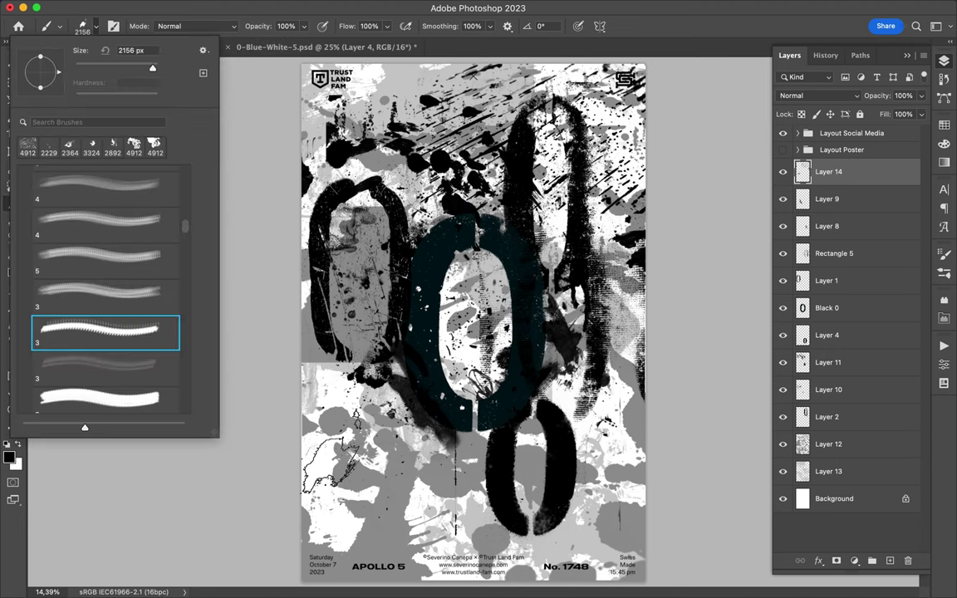
pyautogui.press('Return')
pyautogui.press('Return')
pyautogui.press('Return')
pyautogui.press('Return')
pyautogui.scroll(-3, 101, 336)
pyautogui.click(101, 330)
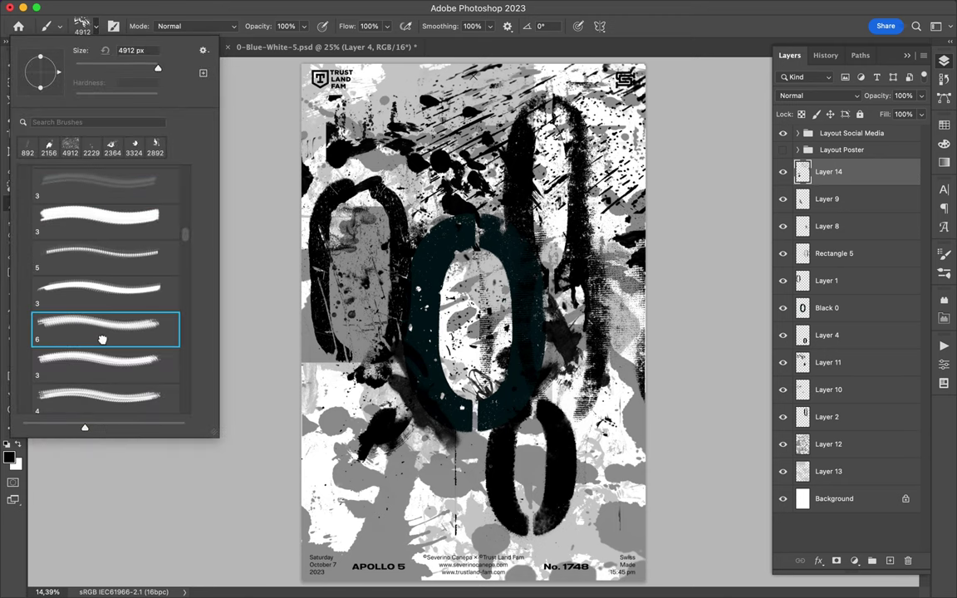
pyautogui.press('Return')
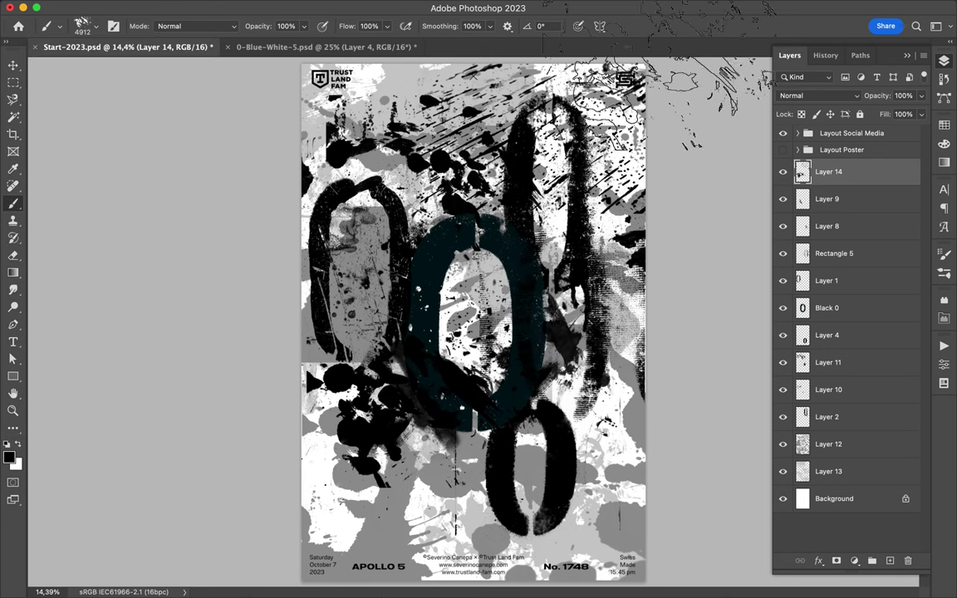
pyautogui.press('Return')
# Open the wg_dust_particles brush set and bring up the colour swatches.
pyautogui.scroll(5, 53, 200)
pyautogui.scroll(3, 53, 200)
pyautogui.click(52, 196)
pyautogui.click(944, 125)
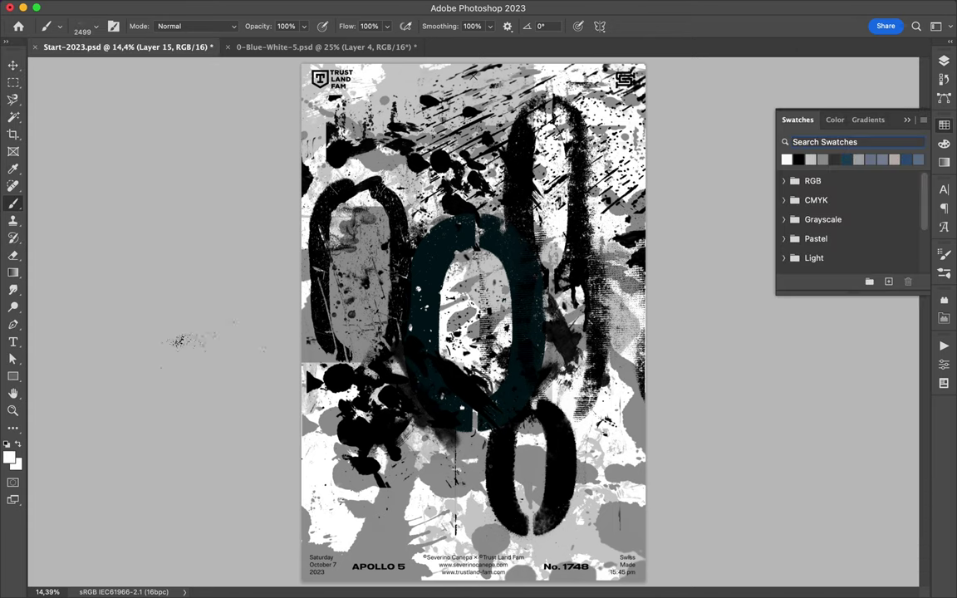
# Choose a brush from the Visual Fear Cracked brushes folder.
pyautogui.click(944, 60)
pyautogui.press('Return')
pyautogui.press('Return')
pyautogui.click(53, 25)
pyautogui.press('Return')
pyautogui.click(52, 25)
pyautogui.scroll(-10, 74, 368)
pyautogui.scroll(-2, 111, 348)
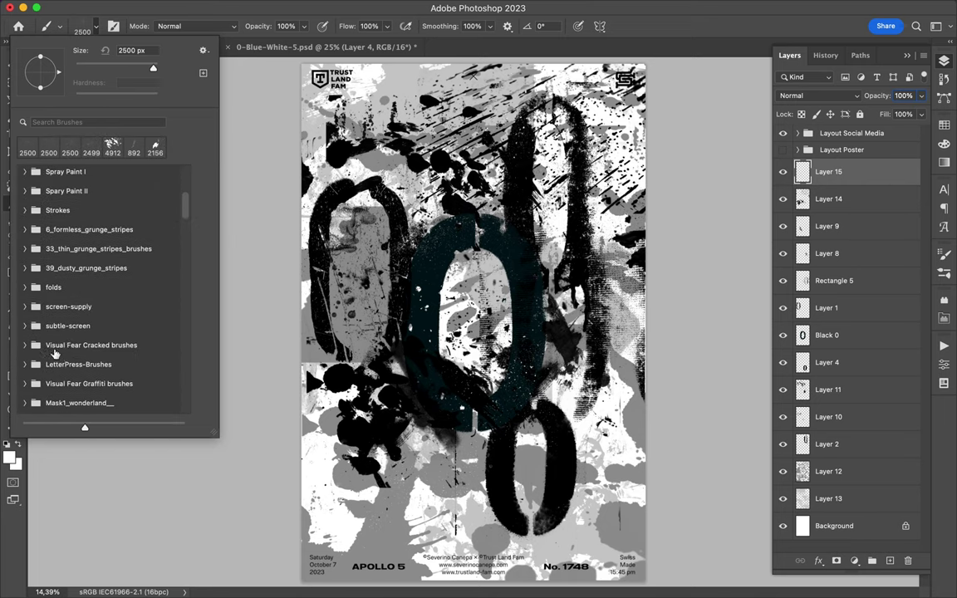
pyautogui.click(112, 350)
pyautogui.doubleClick(154, 375)
# Zoom in on the teal zero and stamp a white scratch with a NINETEEN EIGHTY SEVEN brush.
pyautogui.scroll(5, 478, 316)
pyautogui.press('Return')
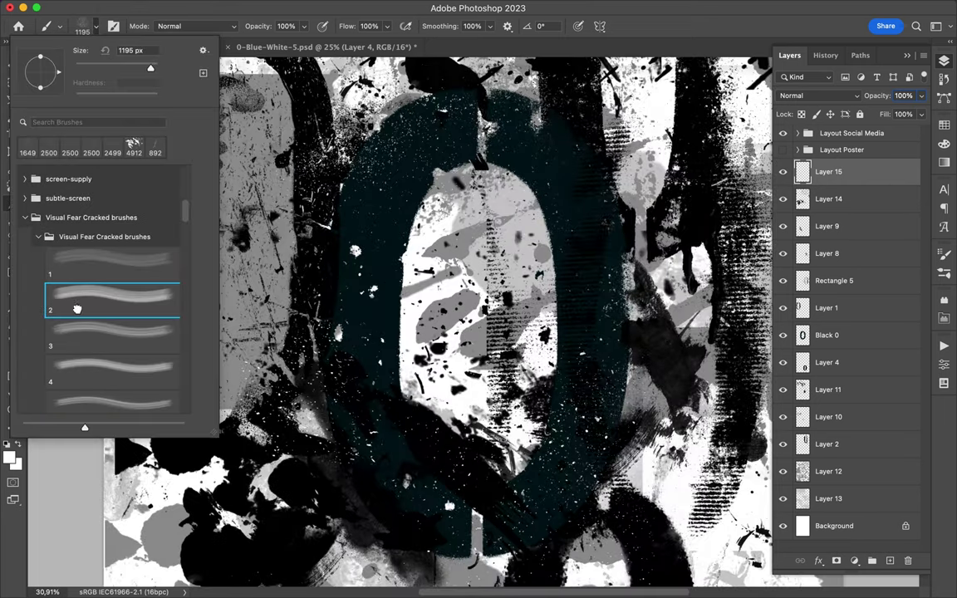
pyautogui.press('Return')
pyautogui.press('Return')
pyautogui.press('Return')
pyautogui.scroll(-3, 478, 316)
pyautogui.click(52, 26)
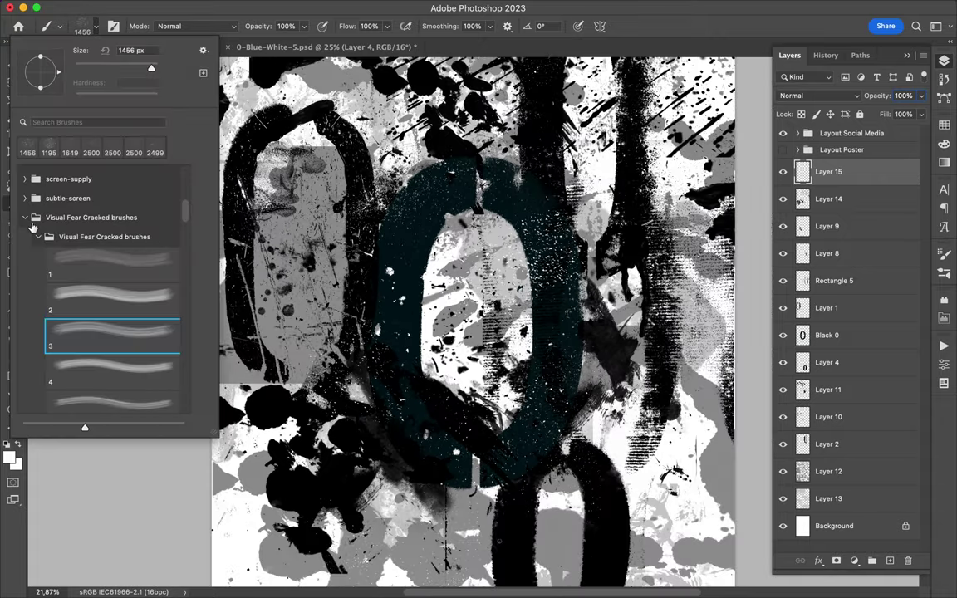
pyautogui.click(25, 217)
pyautogui.click(25, 294)
pyautogui.doubleClick(105, 402)
# Stamp white speckles with the DSC_4059 brush, add a new empty layer, and fit the poster.
pyautogui.click(444, 187)
pyautogui.scroll(-1, 474, 316)
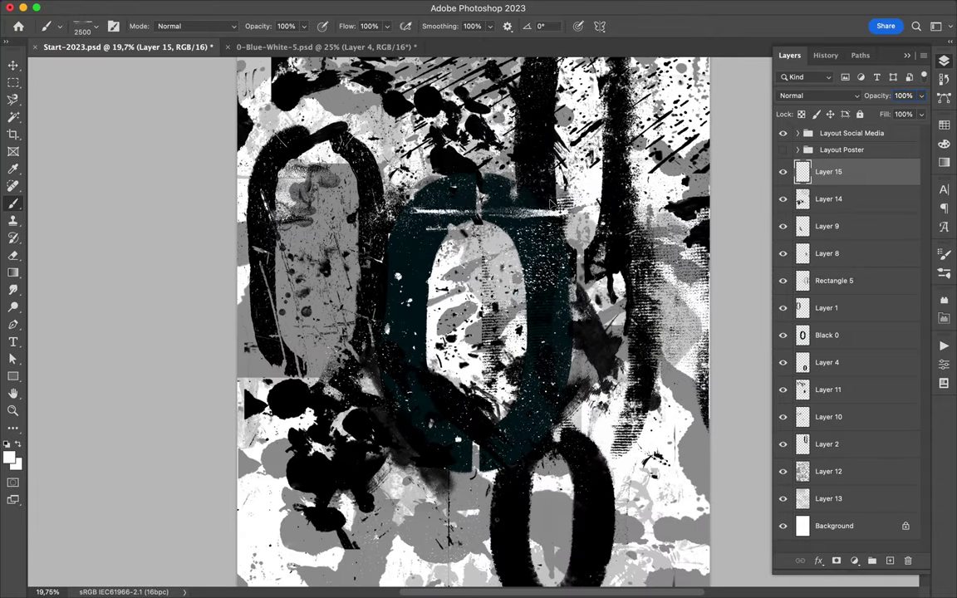
pyautogui.press('d')
pyautogui.hotkey('ctrl', 'shift', 'alt', 'n')
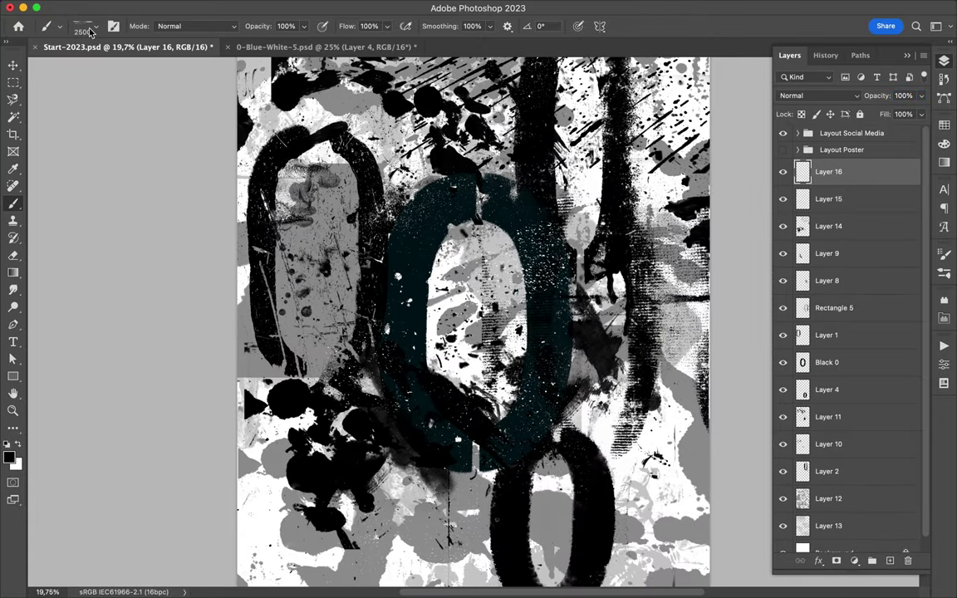
pyautogui.click(93, 26)
pyautogui.click(945, 129)
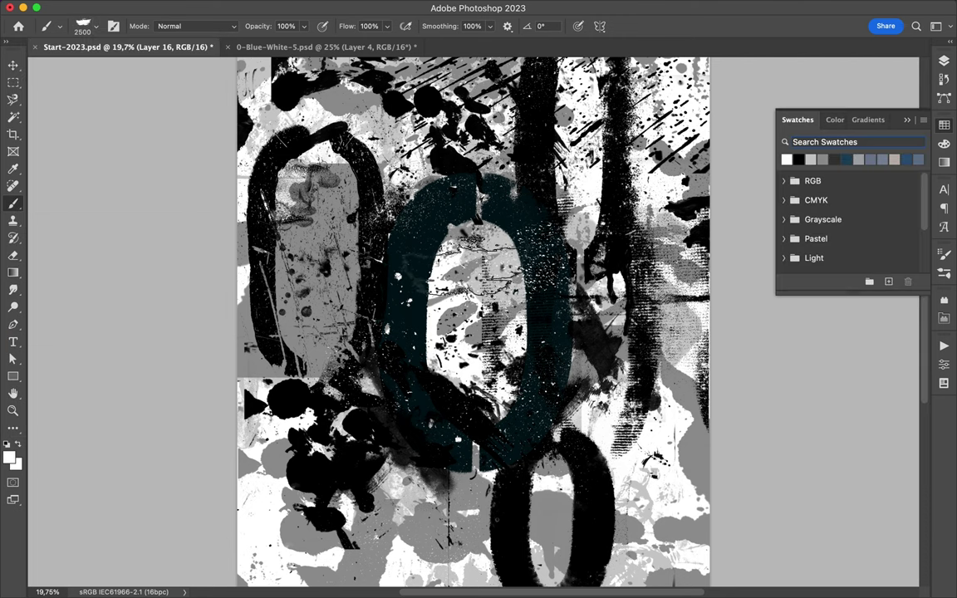
pyautogui.hotkey('ctrl', '0')
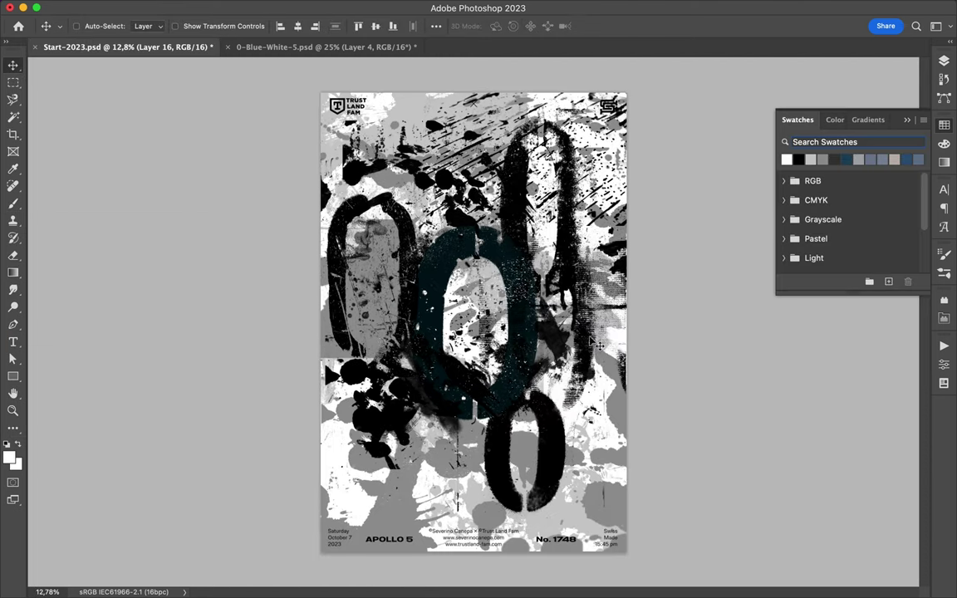
# Choose a DSC texture brush, starting from DSC_1561.NEF.
pyautogui.click(95, 26)
pyautogui.click(92, 270)
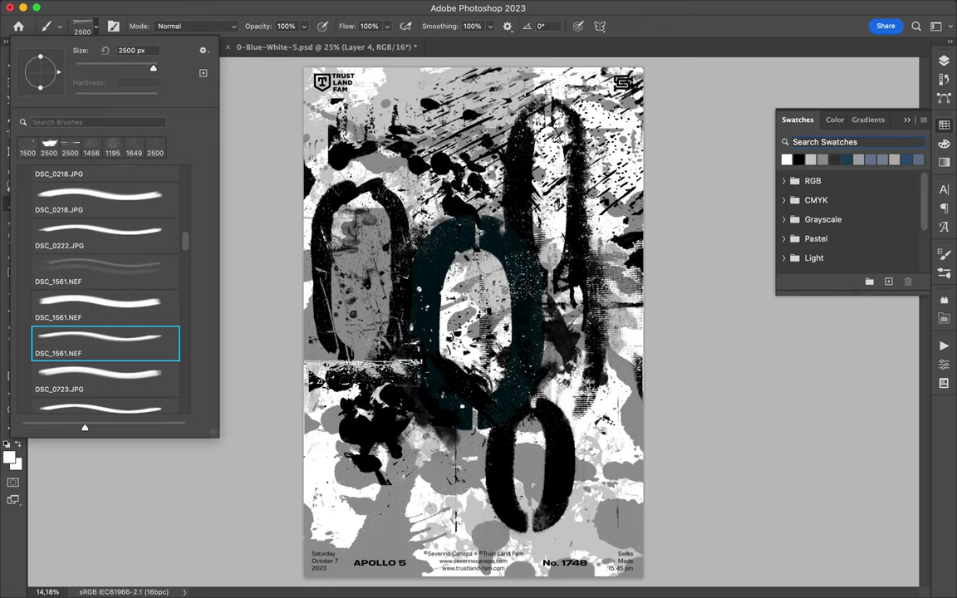
pyautogui.doubleClick(105, 341)
pyautogui.click(95, 25)
pyautogui.doubleClick(105, 329)
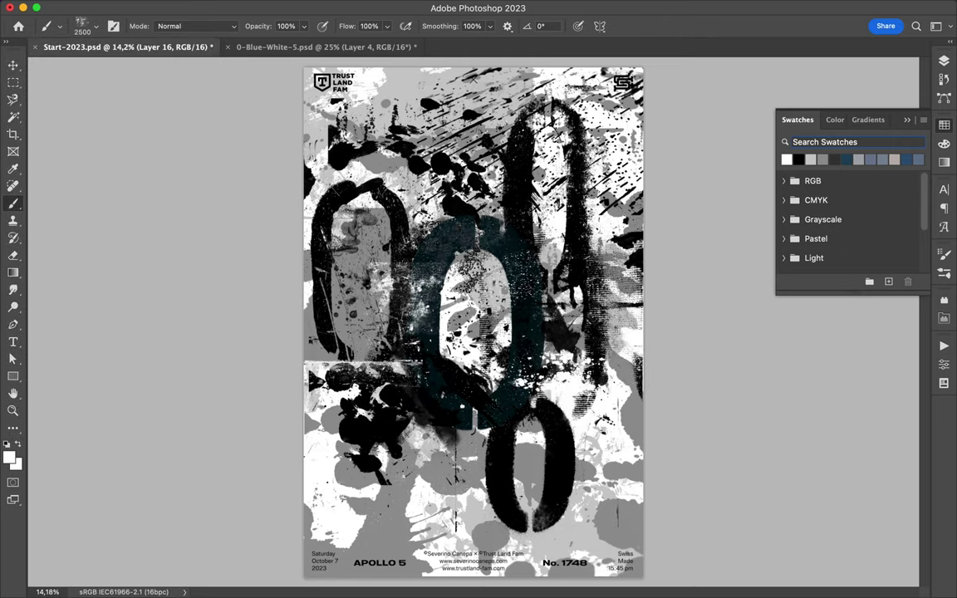
# Nudge the Black 0 zero layer slightly up and right, then return to the Brush tool.
pyautogui.press('v')
pyautogui.scroll(3, 408, 358)
pyautogui.moveTo(316, 250); pyautogui.dragTo(349, 216)
pyautogui.scroll(-3, 408, 357)
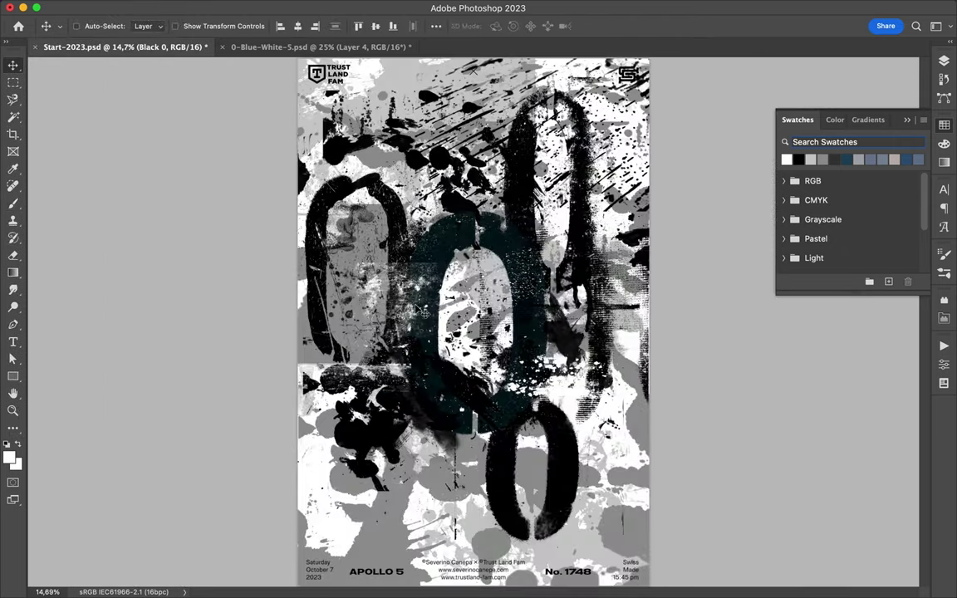
pyautogui.press('b')
# Paint white grunge texture on the teal zero with the DSC_3901 and DSC_3885 brushes.
pyautogui.click(95, 26)
pyautogui.doubleClick(100, 391)
pyautogui.click(95, 26)
pyautogui.scroll(-1, 100, 390)
pyautogui.doubleClick(105, 382)
pyautogui.click(95, 25)
pyautogui.doubleClick(105, 300)
pyautogui.click(95, 26)
pyautogui.scroll(-1, 84, 369)
pyautogui.doubleClick(100, 333)
# Add white marks with the DSC_3875, logo.psd and Spray Splatter Spray 1 brushes.
pyautogui.click(94, 26)
pyautogui.click(100, 390)
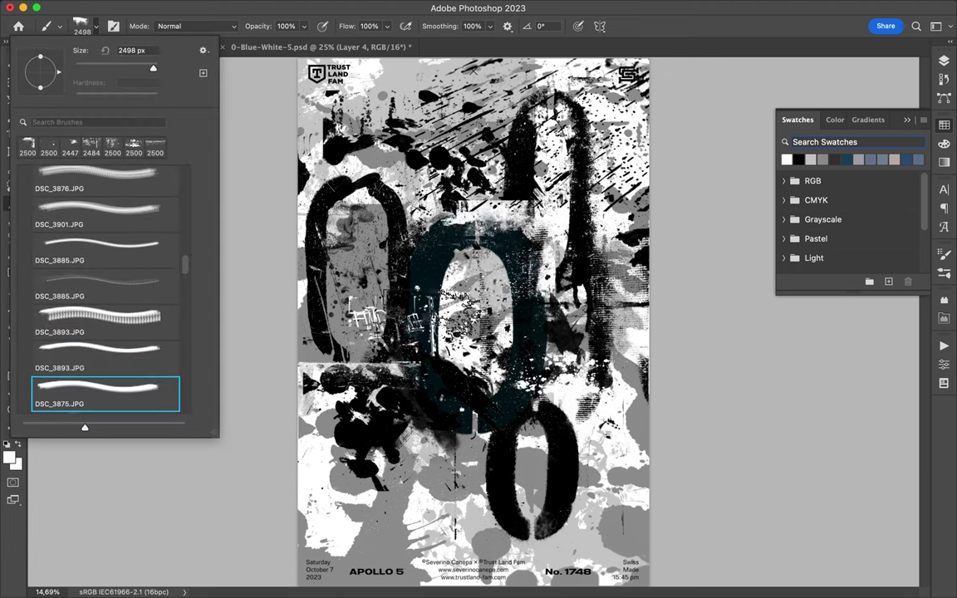
pyautogui.scroll(-2, 100, 365)
pyautogui.click(100, 301)
pyautogui.click(52, 343)
pyautogui.doubleClick(100, 342)
# Paint small white scribbles left of the zero with the Spray 5 and smudgy brushes.
pyautogui.click(95, 26)
pyautogui.scroll(-1, 100, 349)
pyautogui.click(105, 379)
pyautogui.scroll(-5, 100, 349)
pyautogui.click(93, 332)
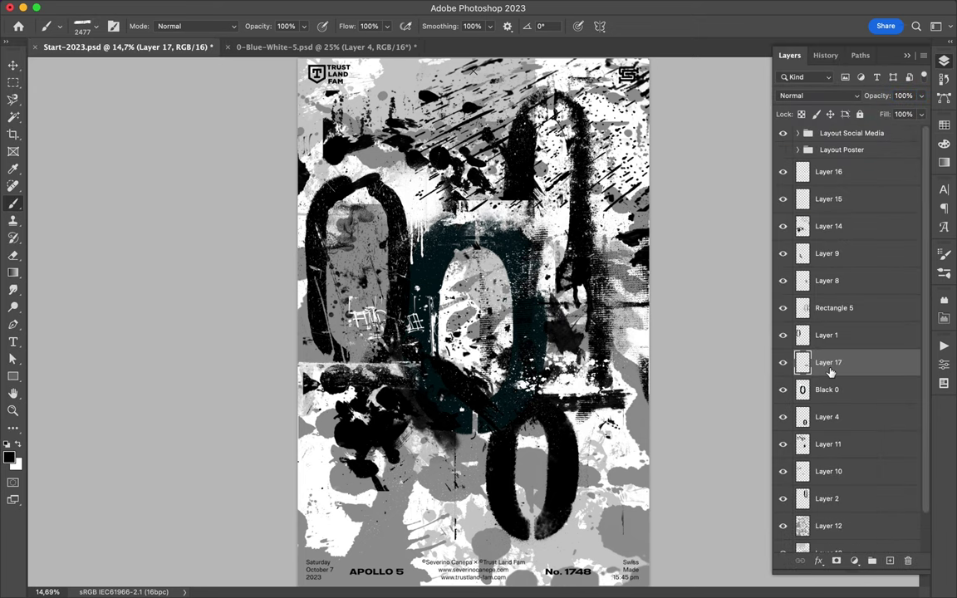
pyautogui.click(83, 25)
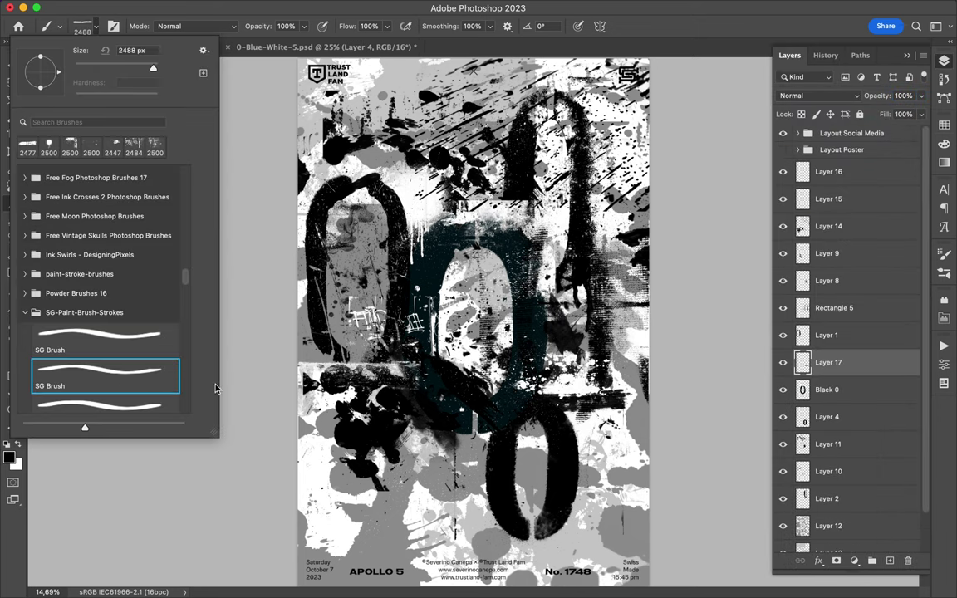
# Zoom out and paint white circles across the poster with an SG Brush stroke.
pyautogui.press('Escape')
pyautogui.click(83, 26)
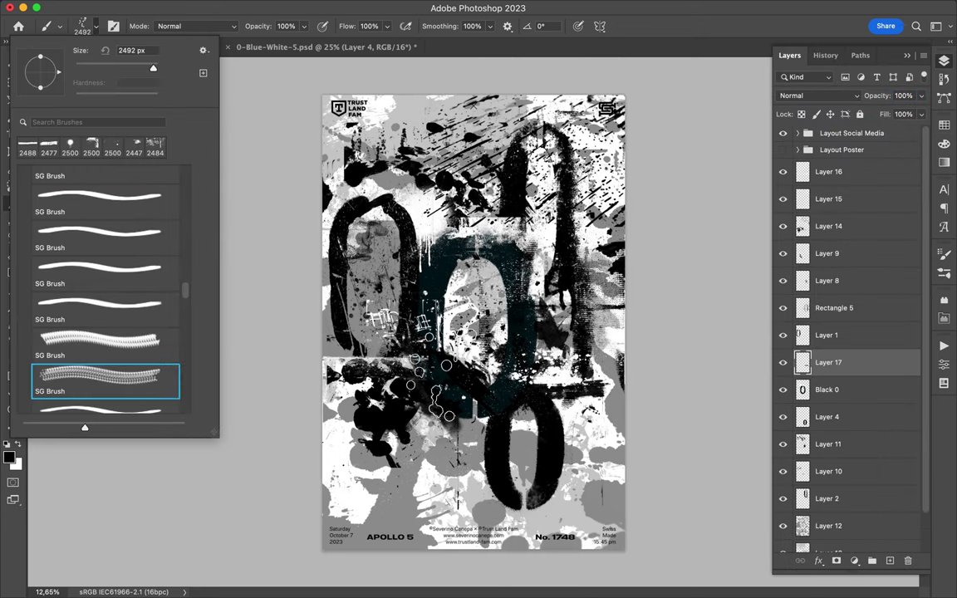
pyautogui.press('Escape')
pyautogui.click(84, 25)
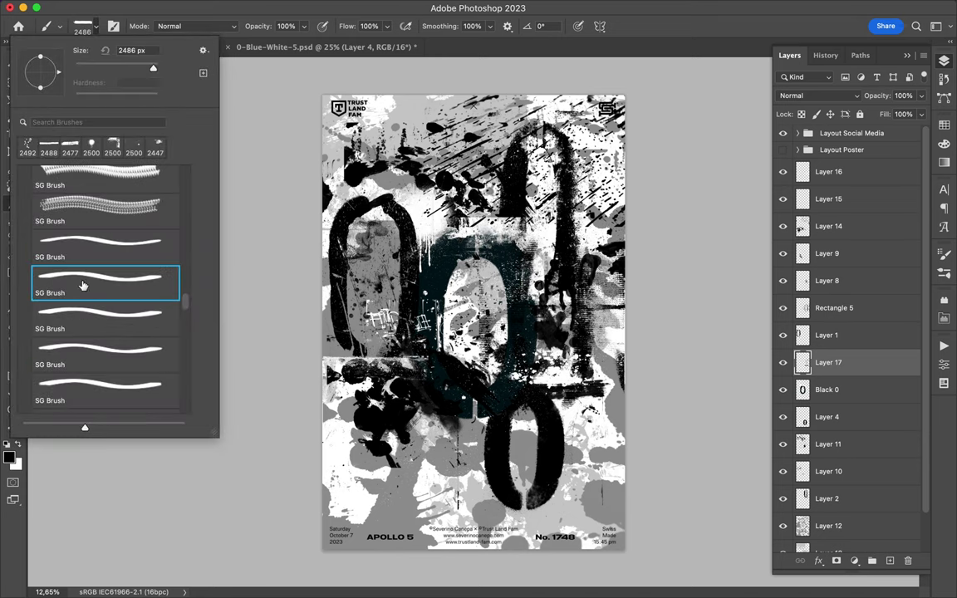
# Choose a zzl Grunge brush from the Spray Paint Photoshop Brushes 6 folder.
pyautogui.scroll(-5, 87, 308)
pyautogui.click(89, 325)
pyautogui.scroll(-10, 99, 291)
pyautogui.click(100, 330)
pyautogui.click(100, 364)
pyautogui.press('Return')
pyautogui.scroll(-3, 844, 499)
# Add a layer above Background and paint a black band with a ps7-Grunge brush.
pyautogui.click(831, 539)
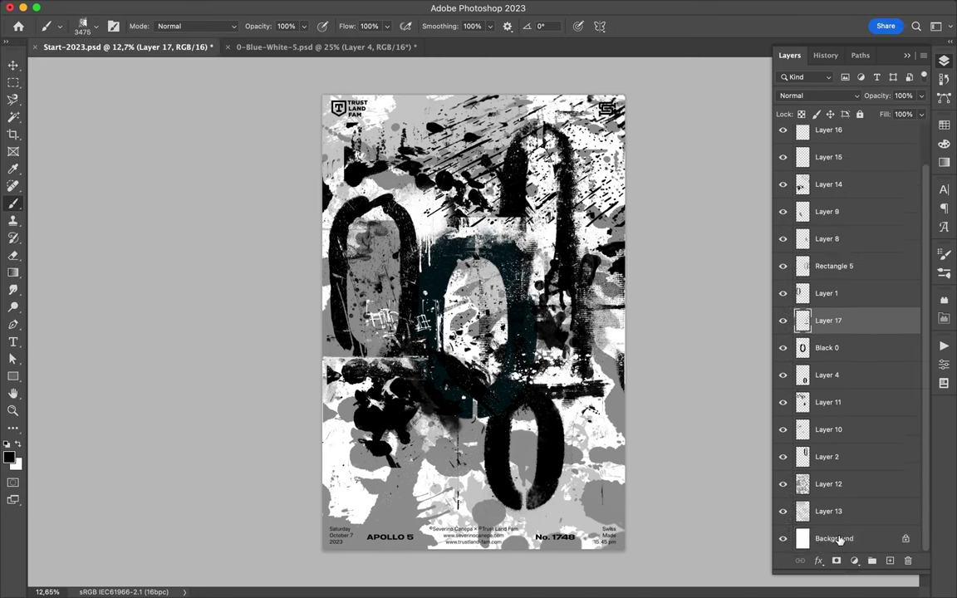
pyautogui.click(890, 561)
pyautogui.click(94, 31)
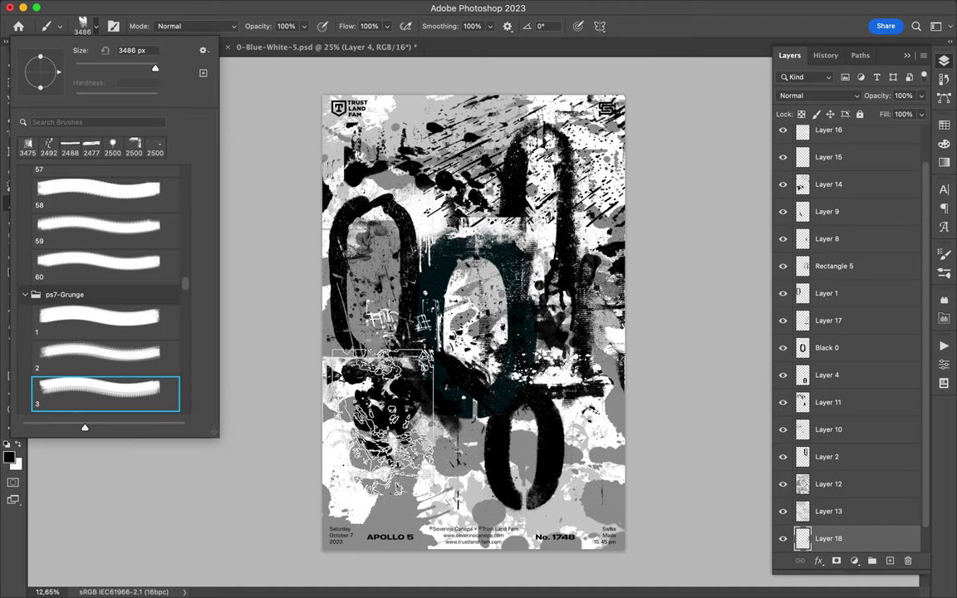
pyautogui.press('Escape')
pyautogui.click(94, 30)
pyautogui.click(100, 358)
pyautogui.press('Return')
pyautogui.keyDown('super'); pyautogui.click(532, 243); pyautogui.keyUp('super')
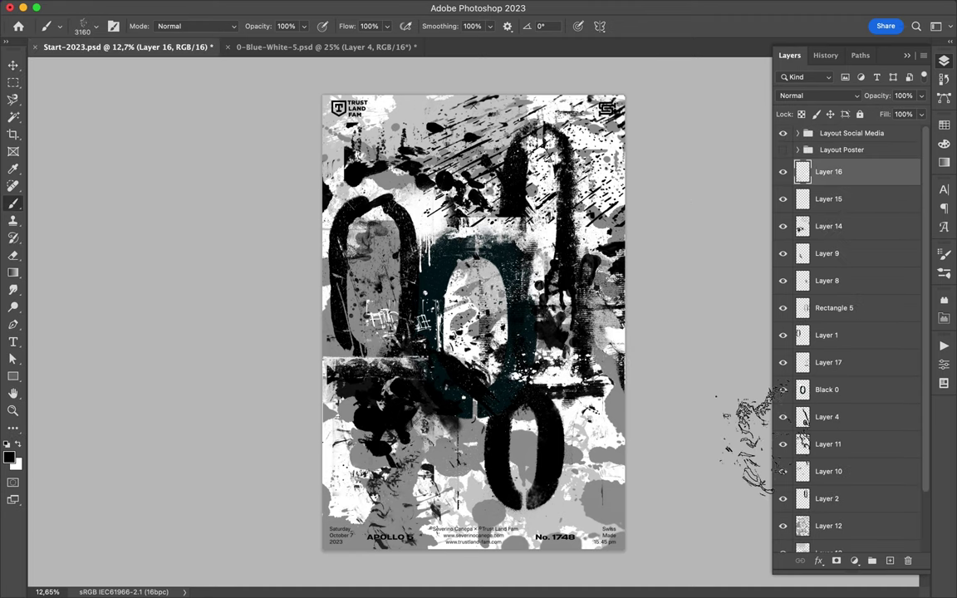